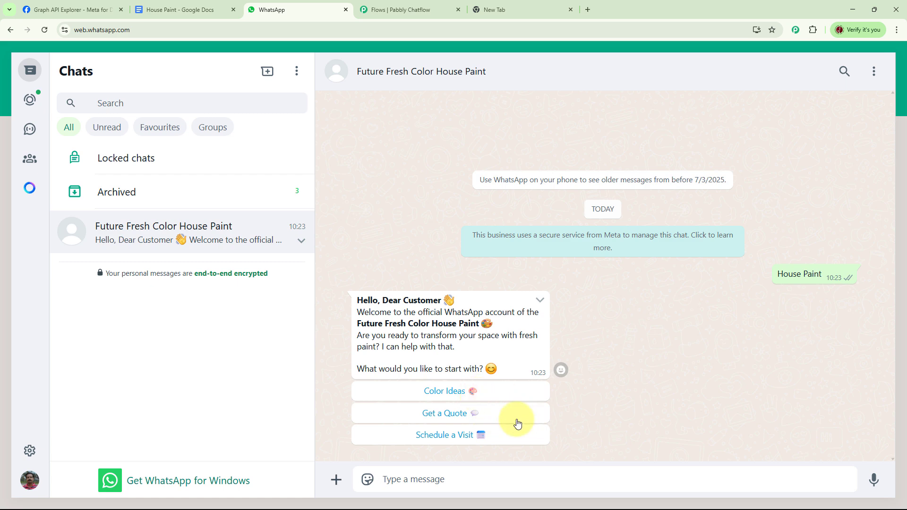
Reply to the house paint chatbot with Color Ideas, Interior and Schedule a Visit in turn.
{"action": "left_click", "coordinate": [454, 396]}
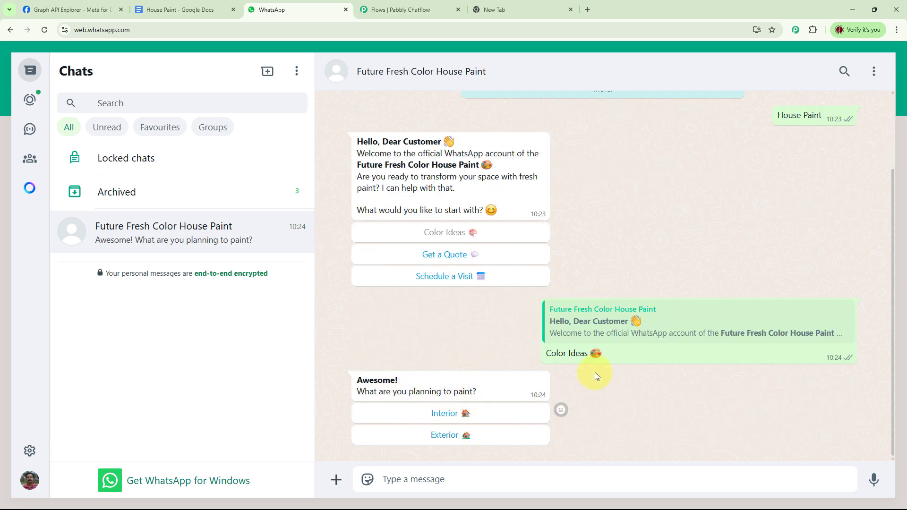
{"action": "left_click", "coordinate": [443, 417]}
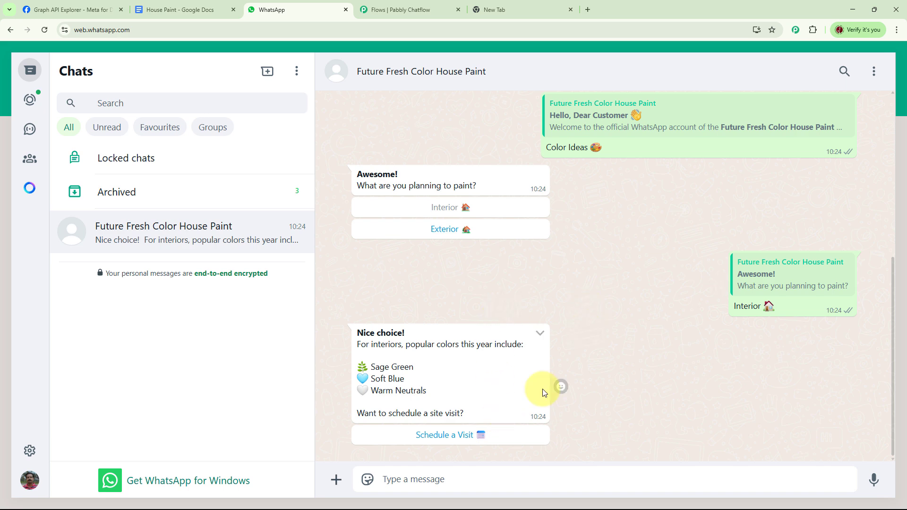
{"action": "left_click", "coordinate": [443, 439]}
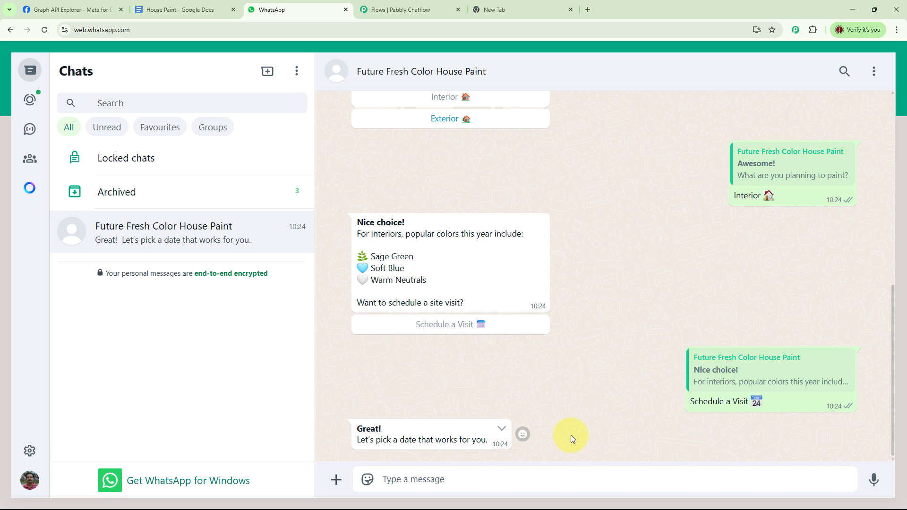
Send 10 June 25 as the visit date in the chat and review the conversation back to its start.
{"action": "left_click", "coordinate": [466, 480]}
{"action": "type", "text": "10 June 25"}
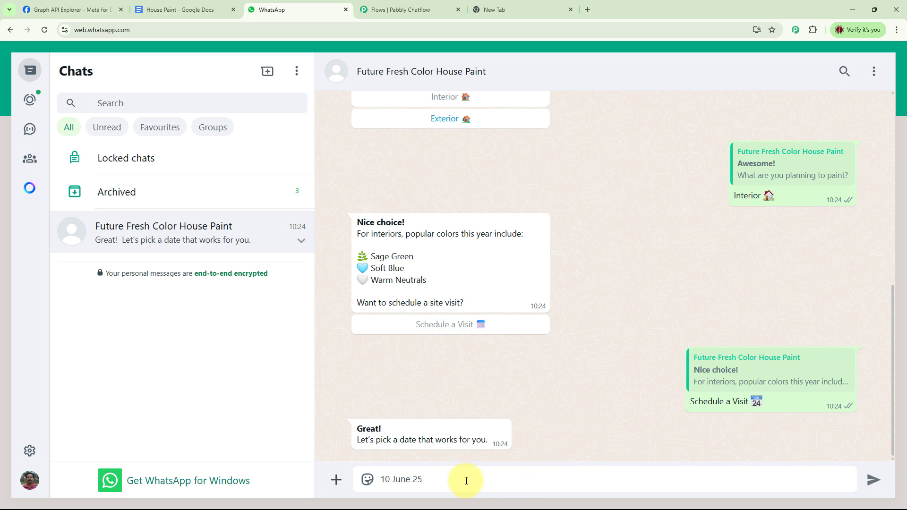
{"action": "key", "text": "Return"}
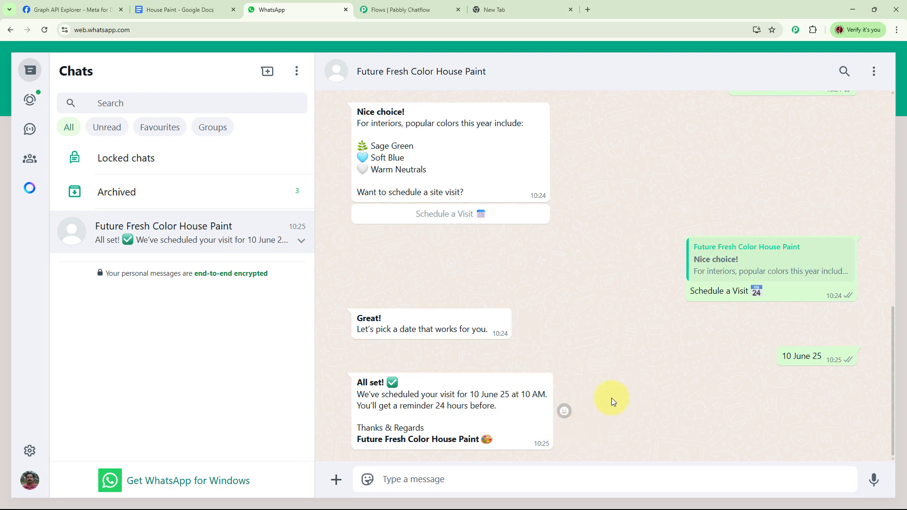
{"action": "scroll", "coordinate": [611, 397], "scroll_direction": "up", "scroll_amount": 3}
{"action": "scroll", "coordinate": [652, 385], "scroll_direction": "up", "scroll_amount": 8}
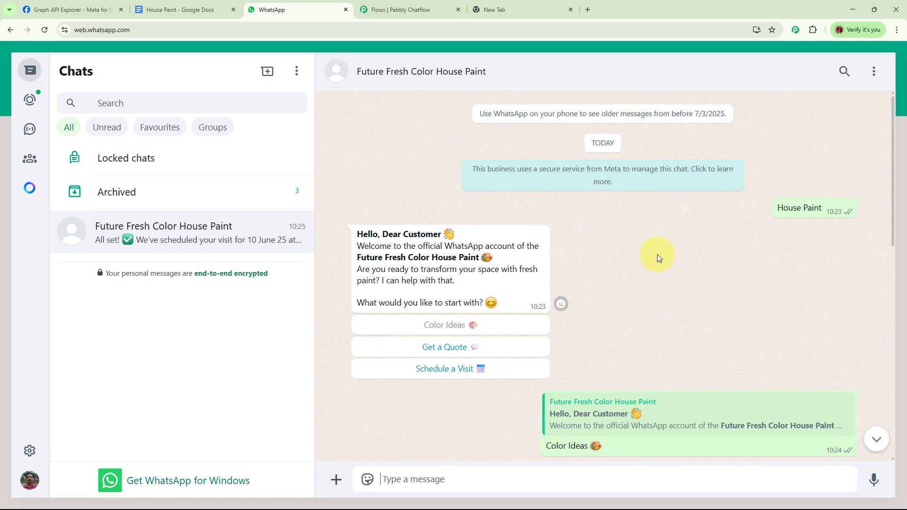
Open the Pabbly Chatflow website at pabbly.com/chatflow/ in the empty browser tab.
{"action": "left_click", "coordinate": [529, 5]}
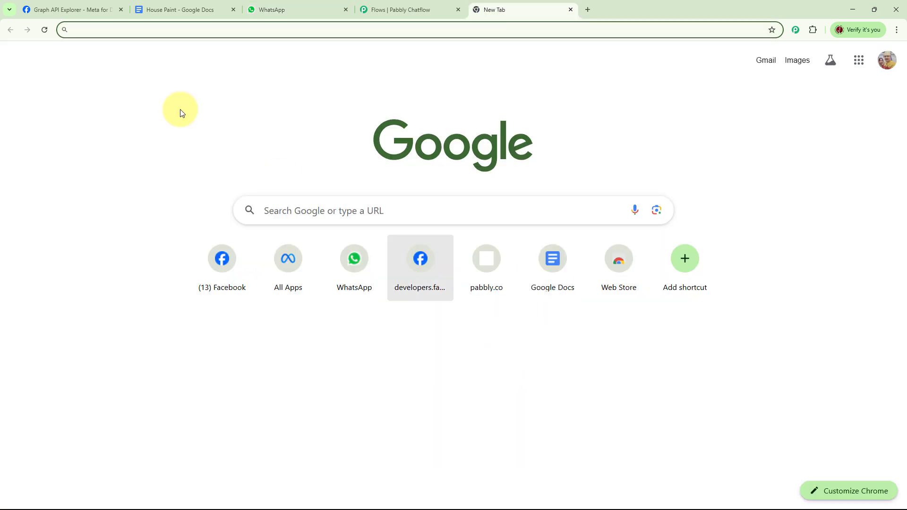
{"action": "left_click", "coordinate": [214, 32]}
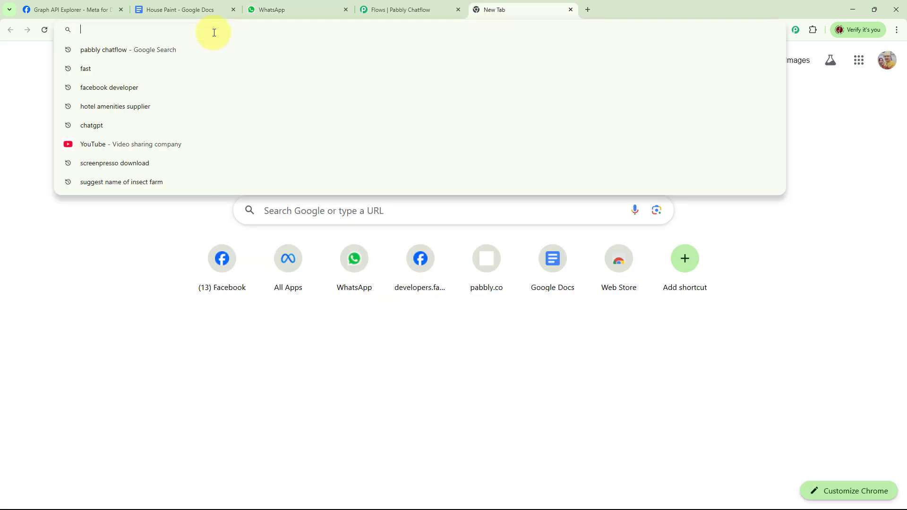
{"action": "type", "text": "pab"}
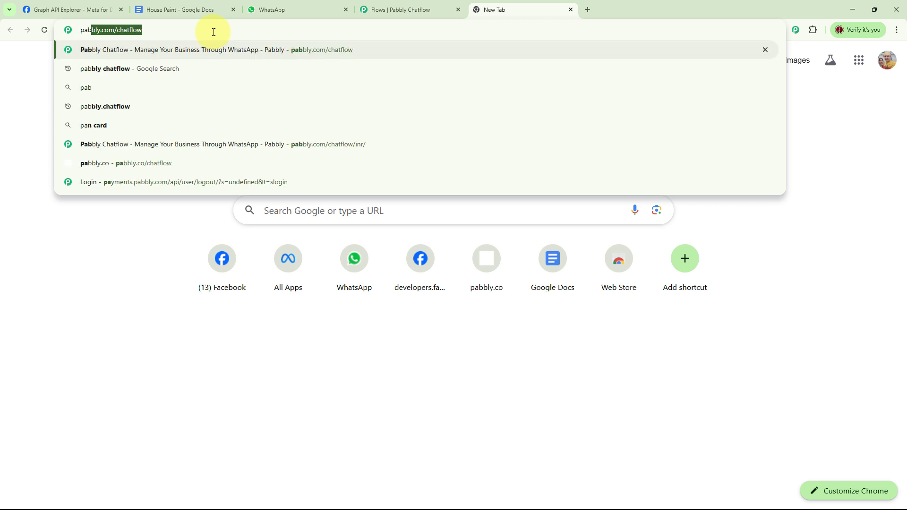
{"action": "type", "text": "bly.com/"}
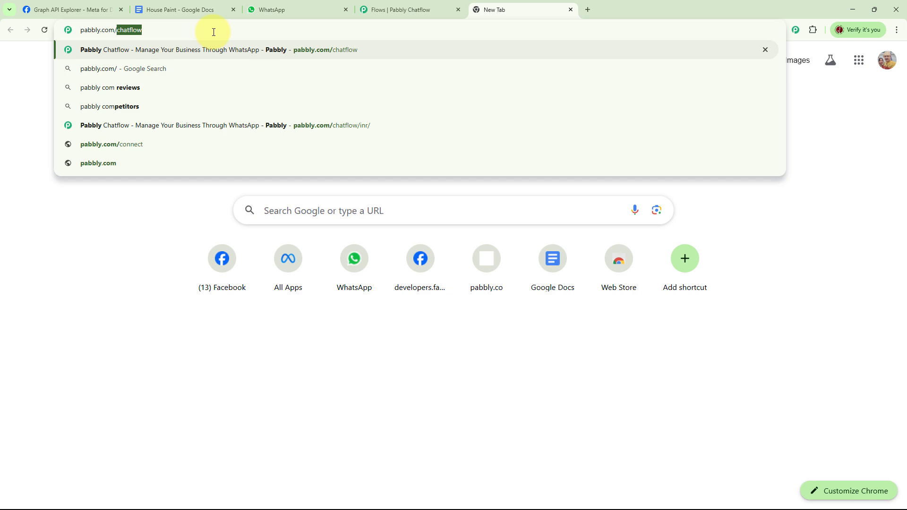
{"action": "type", "text": "chatfl"}
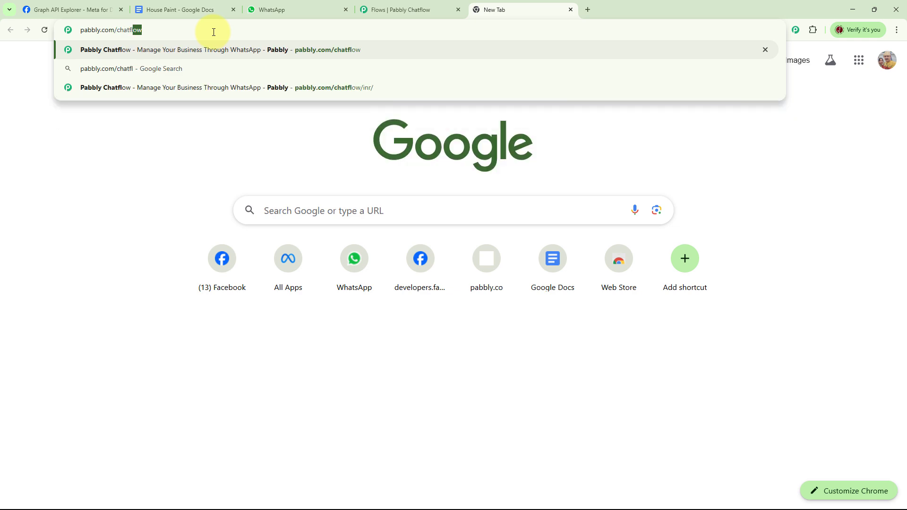
{"action": "type", "text": "ow/"}
{"action": "key", "text": "Return"}
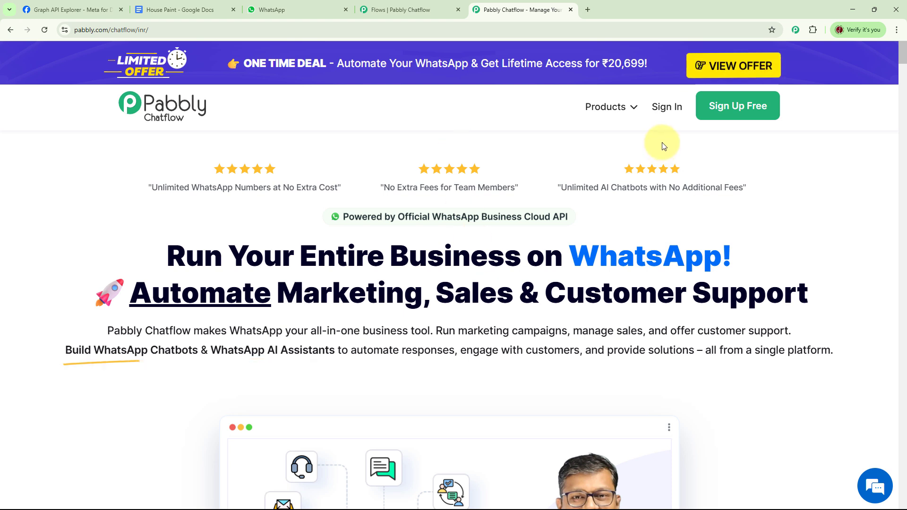
Sign in to Pabbly and access the Pabbly Chatflow application.
{"action": "left_click", "coordinate": [667, 113]}
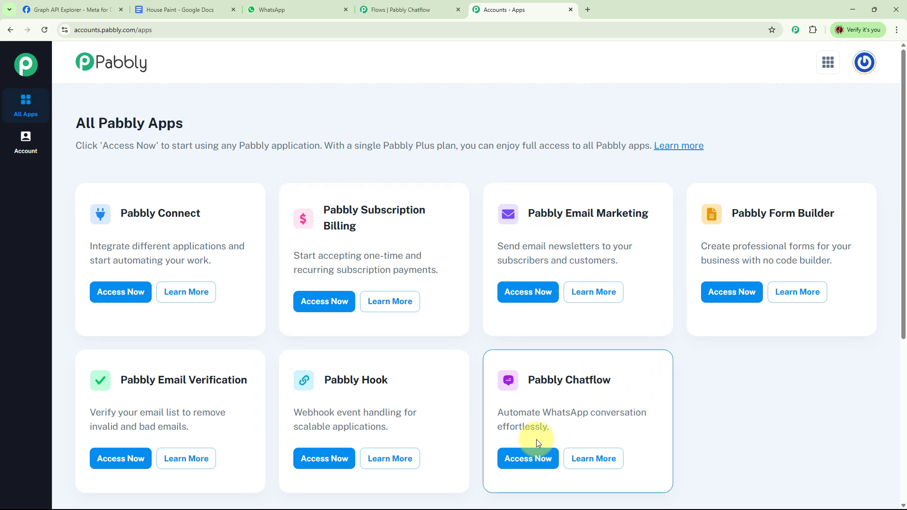
{"action": "left_click", "coordinate": [524, 458]}
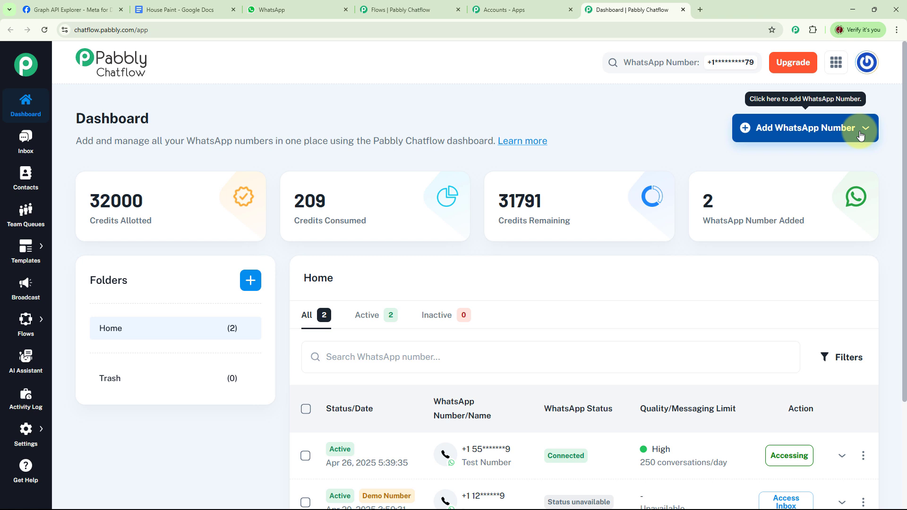
Examine the dashboard's options for adding WhatsApp numbers, the number list, the folder creation form and the navigation sections.
{"action": "left_click", "coordinate": [843, 134]}
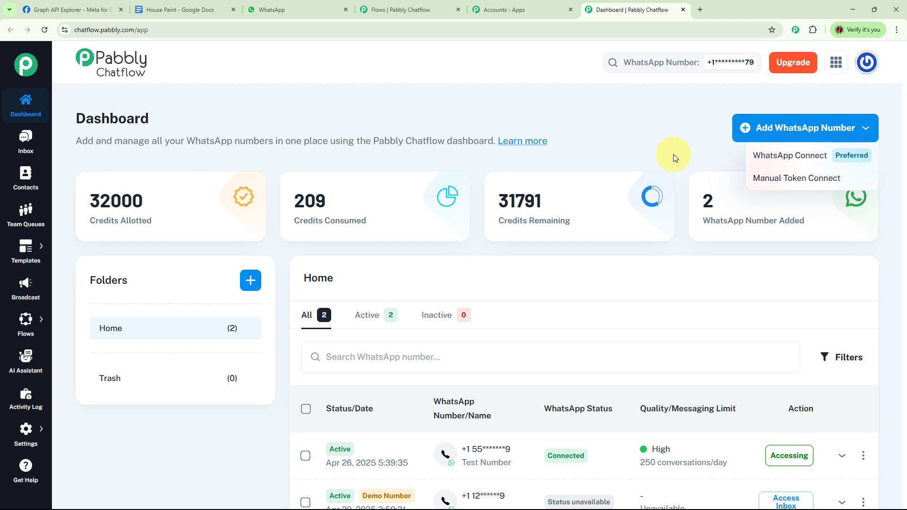
{"action": "scroll", "coordinate": [692, 227], "scroll_direction": "down", "scroll_amount": 3}
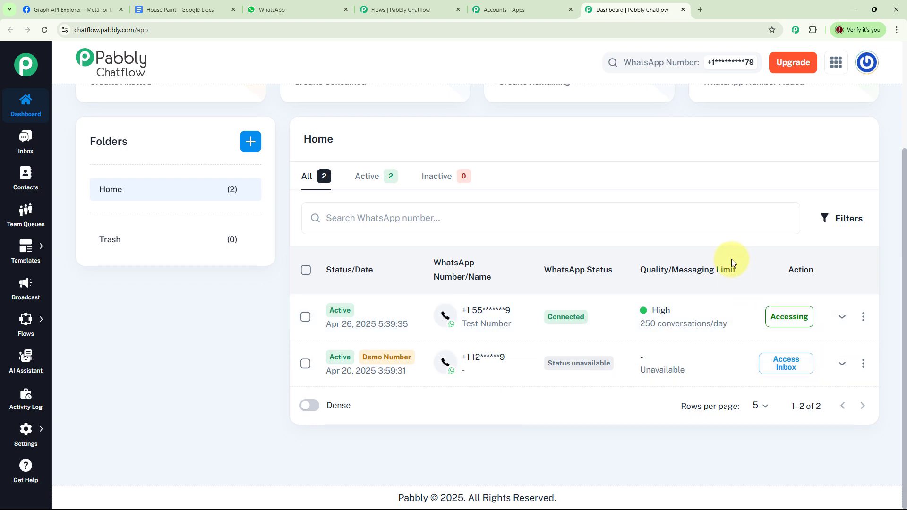
{"action": "scroll", "coordinate": [731, 259], "scroll_direction": "up", "scroll_amount": 3}
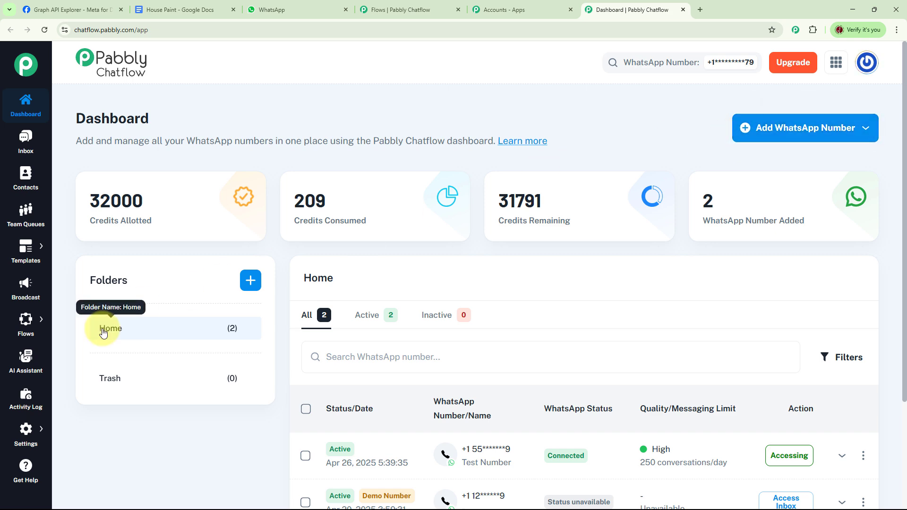
{"action": "left_click", "coordinate": [250, 280]}
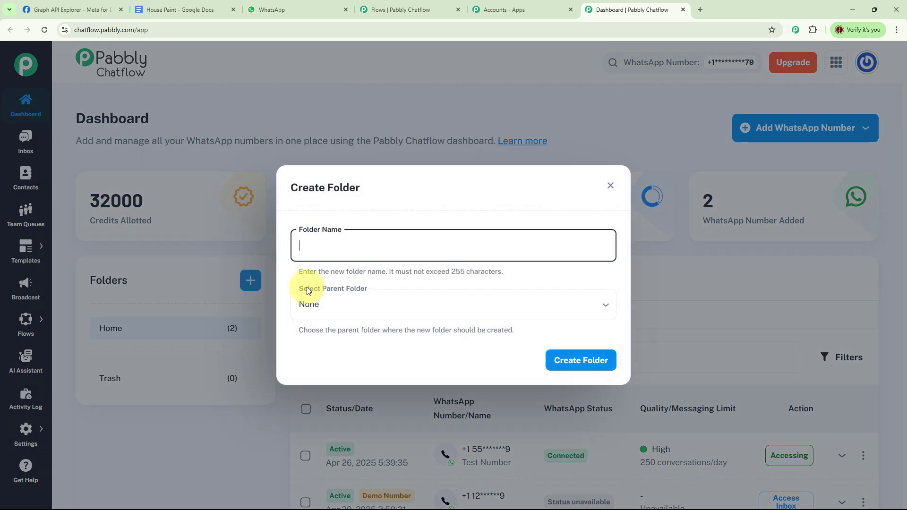
{"action": "left_click", "coordinate": [611, 185]}
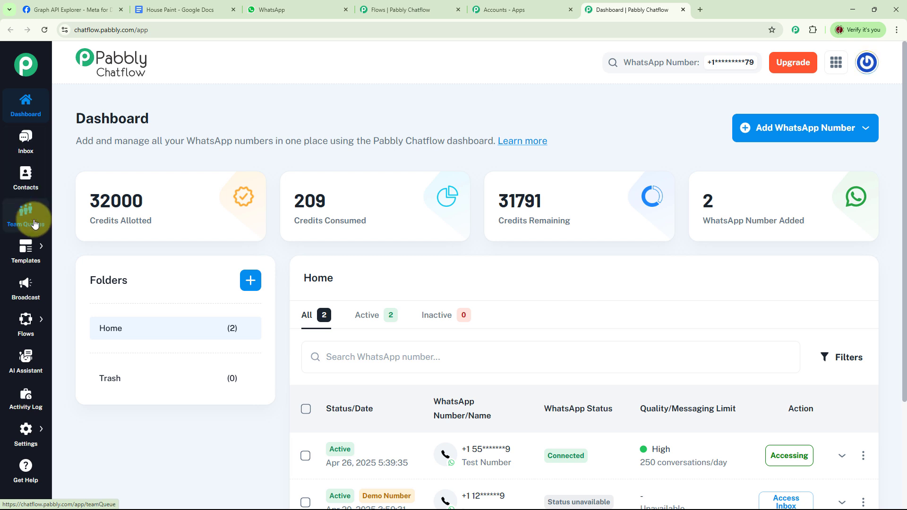
{"action": "mouse_move", "coordinate": [34, 244]}
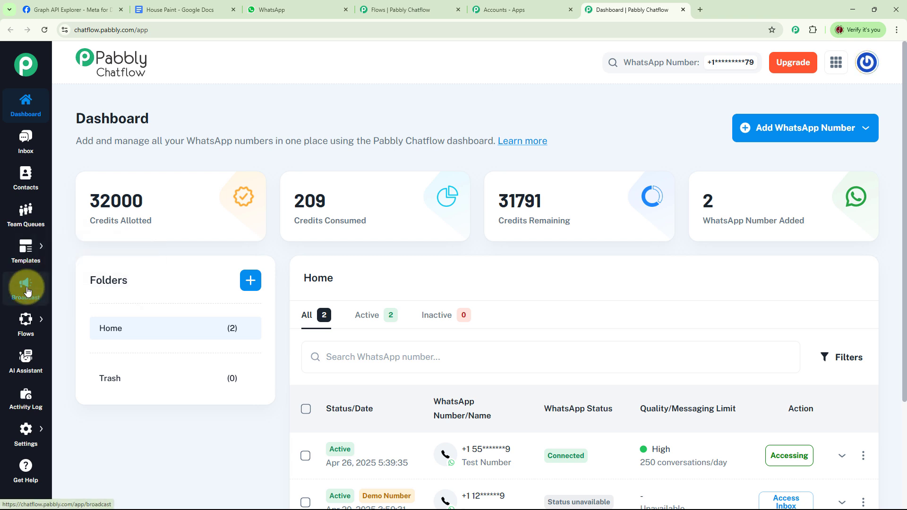
{"action": "mouse_move", "coordinate": [21, 320]}
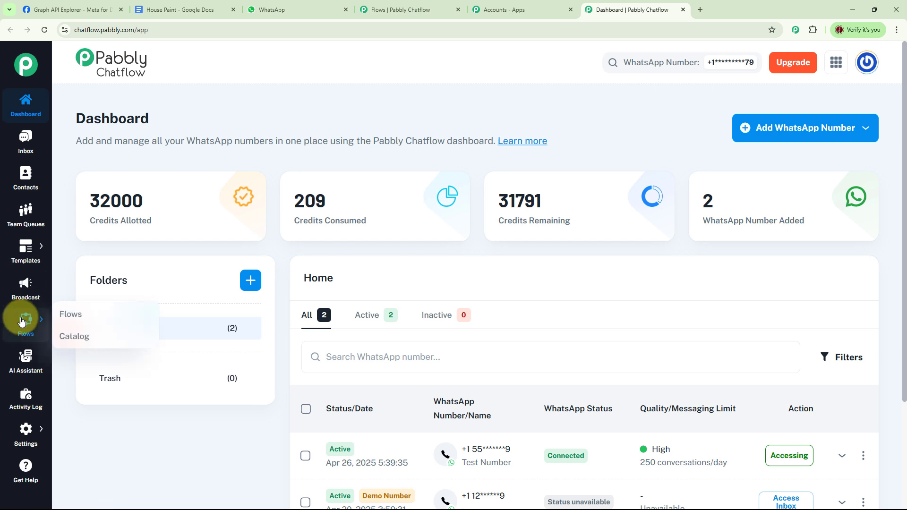
{"action": "mouse_move", "coordinate": [31, 431]}
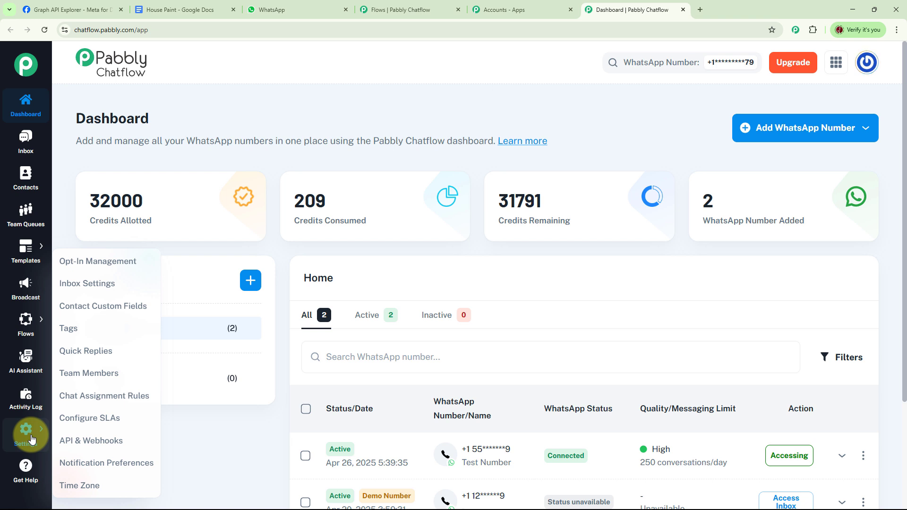
Open the flow WhatsApp Chatbot for House Paint Business from the flow list and deactivate it.
{"action": "left_click", "coordinate": [76, 315]}
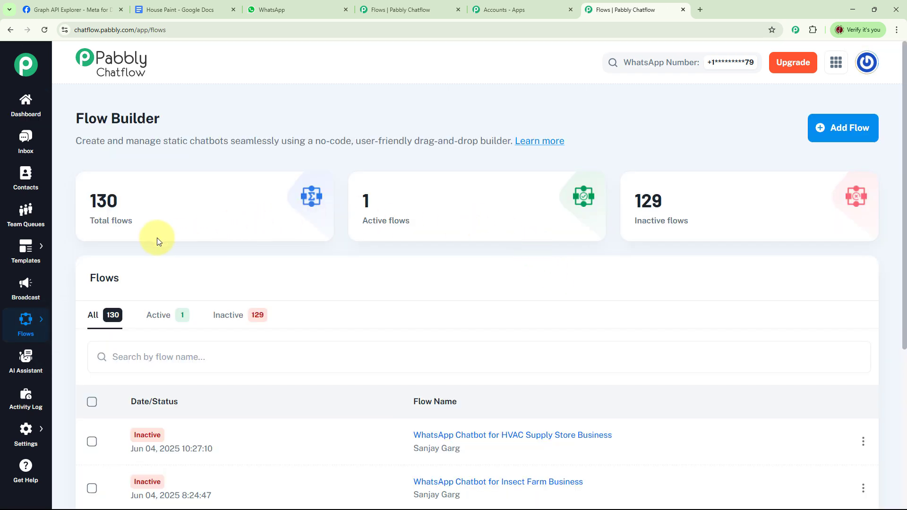
{"action": "mouse_move", "coordinate": [112, 223]}
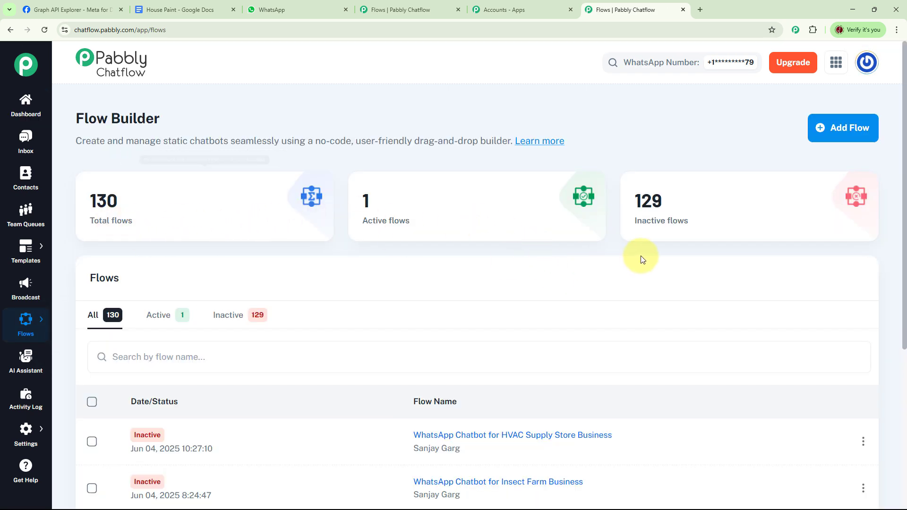
{"action": "mouse_move", "coordinate": [647, 203]}
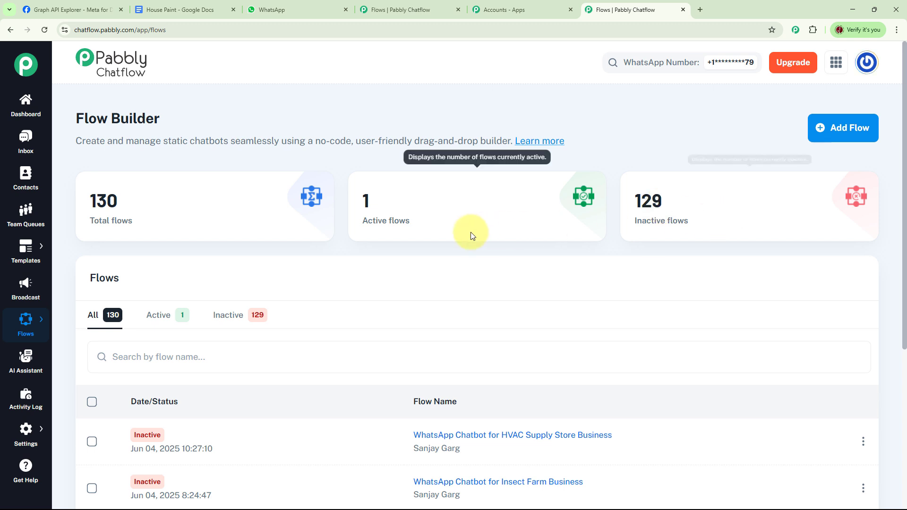
{"action": "mouse_move", "coordinate": [673, 237]}
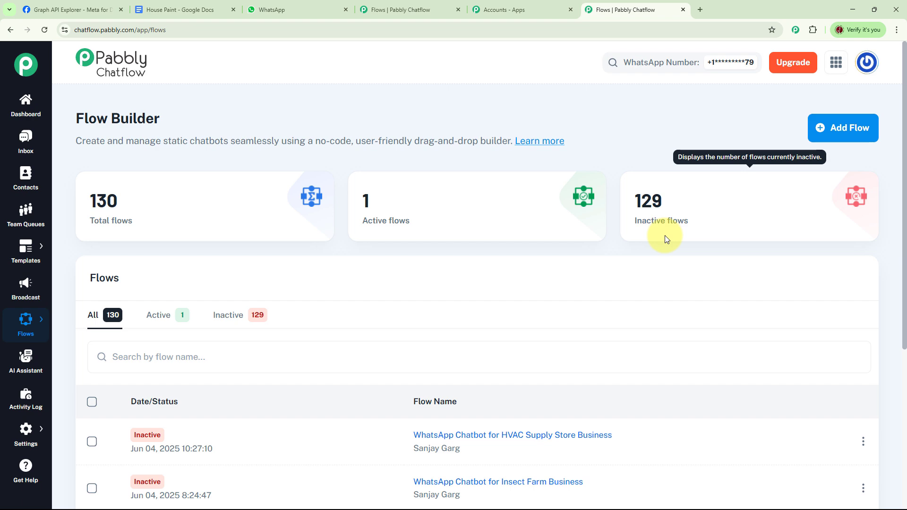
{"action": "scroll", "coordinate": [664, 237], "scroll_direction": "down", "scroll_amount": 5}
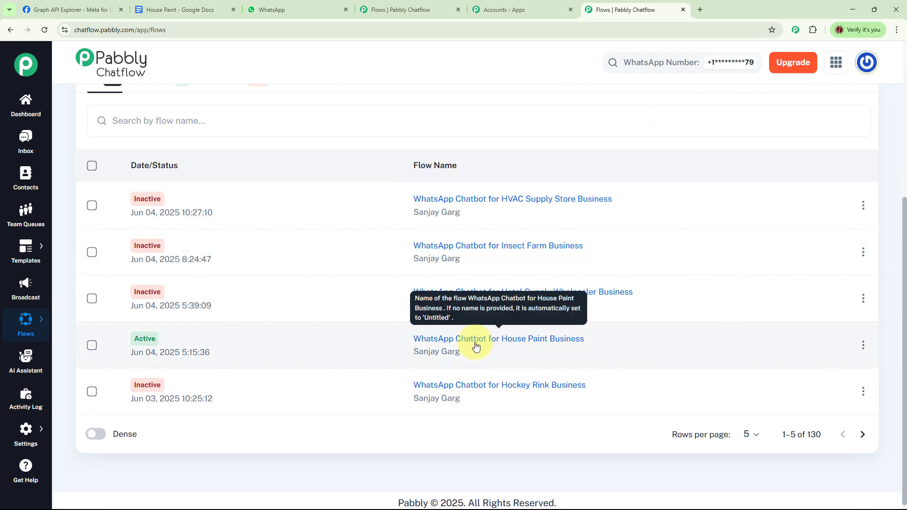
{"action": "left_click", "coordinate": [475, 346]}
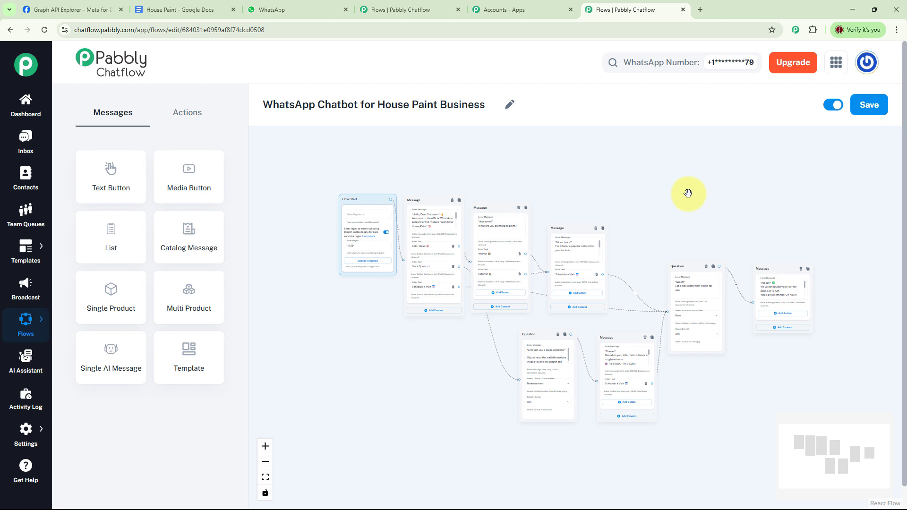
{"action": "left_click", "coordinate": [837, 106]}
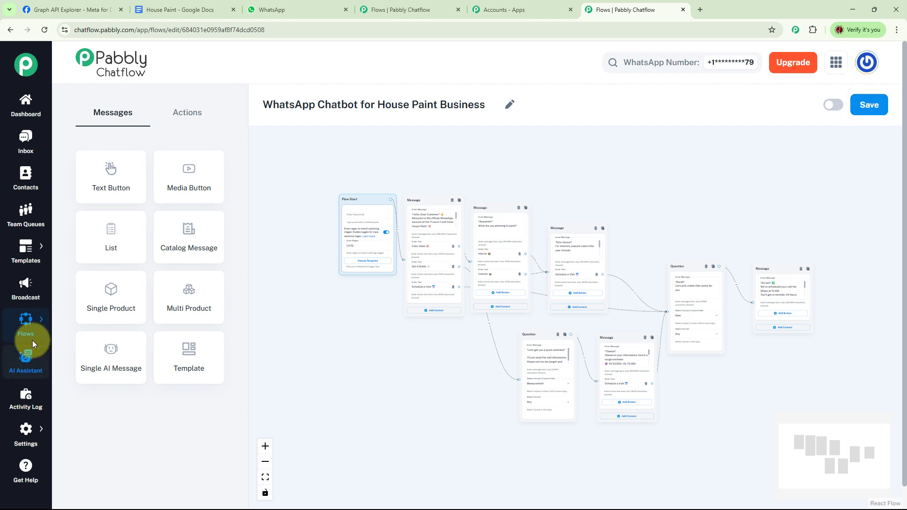
Add a new flow in the Flow Builder and name it WhatsApp Chatbot for House Paint.
{"action": "left_click", "coordinate": [71, 314]}
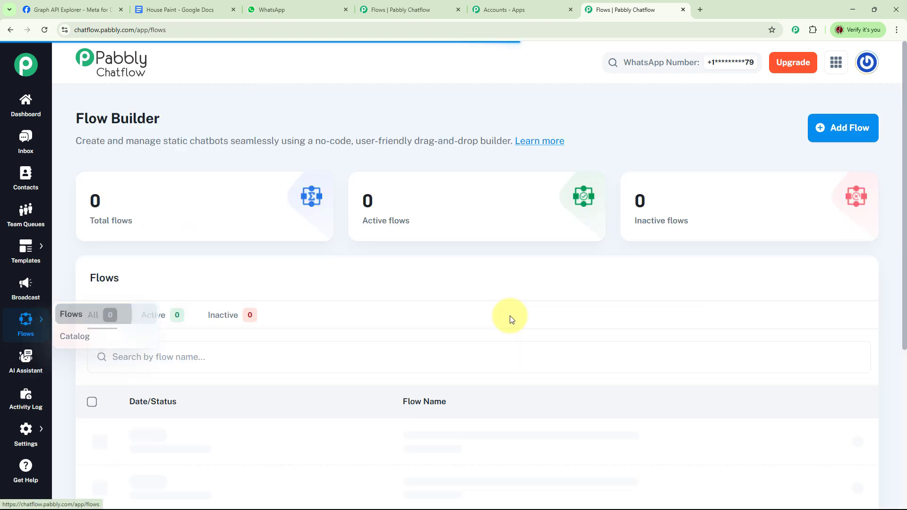
{"action": "left_click", "coordinate": [852, 137]}
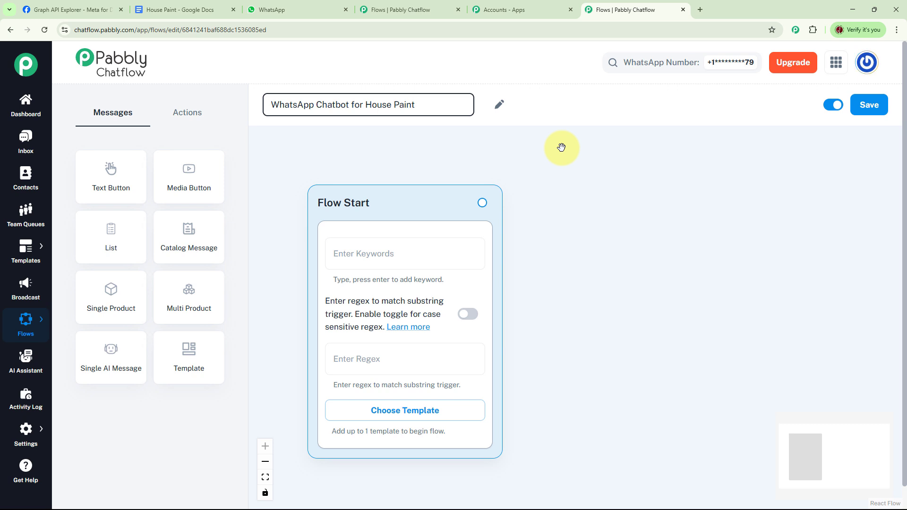
Set the Flow Start trigger's regex to [\s\S]+ with case-sensitive matching enabled, after moving the block towards the canvas corner.
{"action": "left_click_drag", "start_coordinate": [433, 201], "coordinate": [397, 159]}
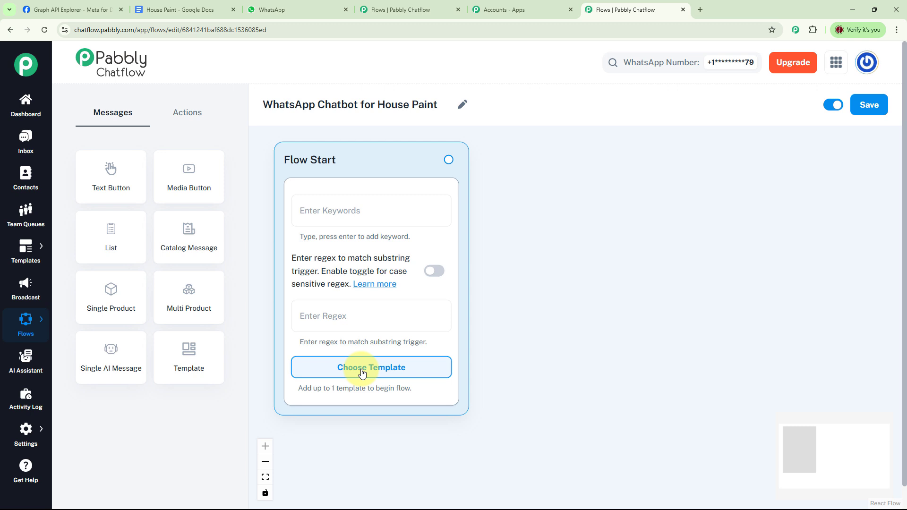
{"action": "left_click", "coordinate": [355, 317]}
{"action": "left_click", "coordinate": [345, 346]}
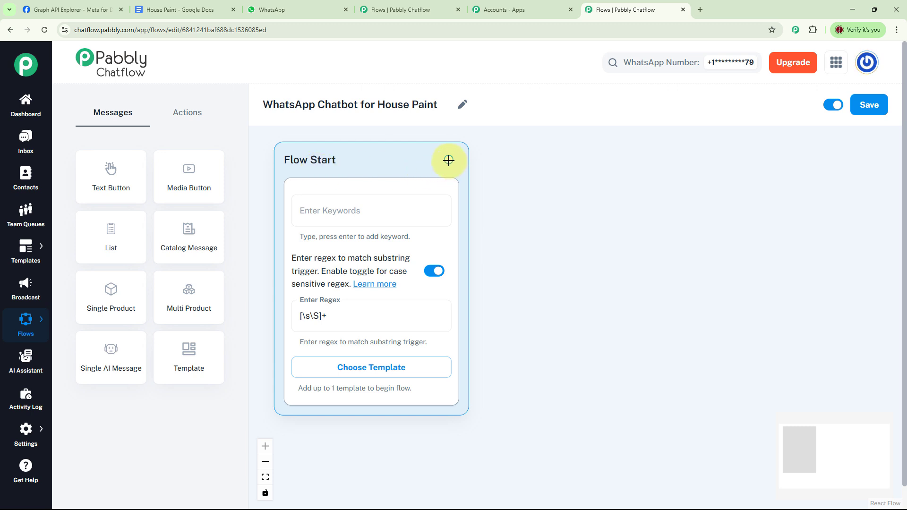
Connect a new Text + Button message block to the Flow Start block.
{"action": "left_click_drag", "start_coordinate": [448, 161], "coordinate": [551, 154]}
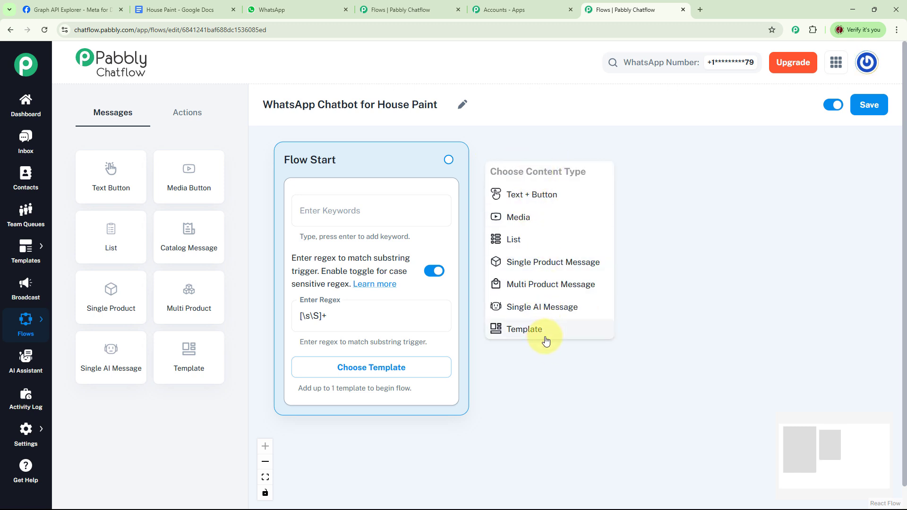
{"action": "left_click", "coordinate": [543, 202]}
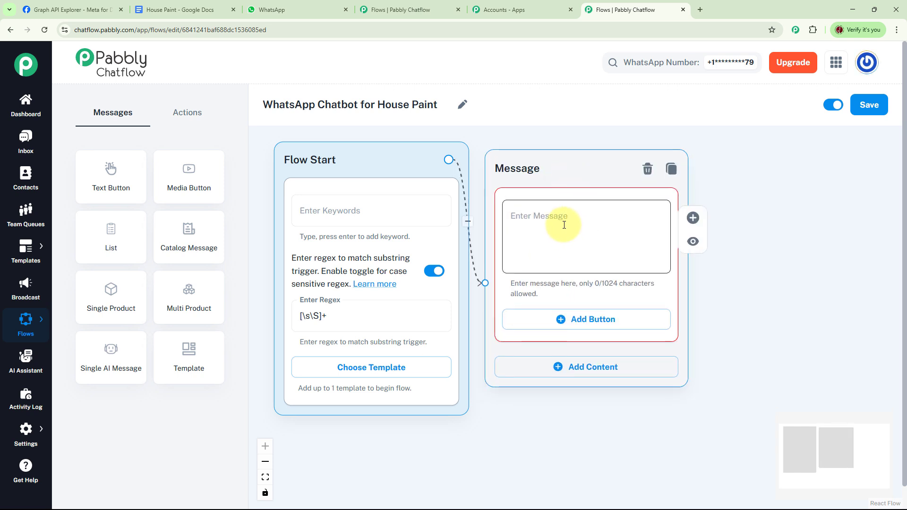
Enter the Future Fresh Color House Paint welcome message and add the buttons Color Ideas 🎨, Get a Quote 💬 and Schedule a Visit 📅.
{"action": "left_click", "coordinate": [564, 224]}
{"action": "key", "text": "ctrl+v"}
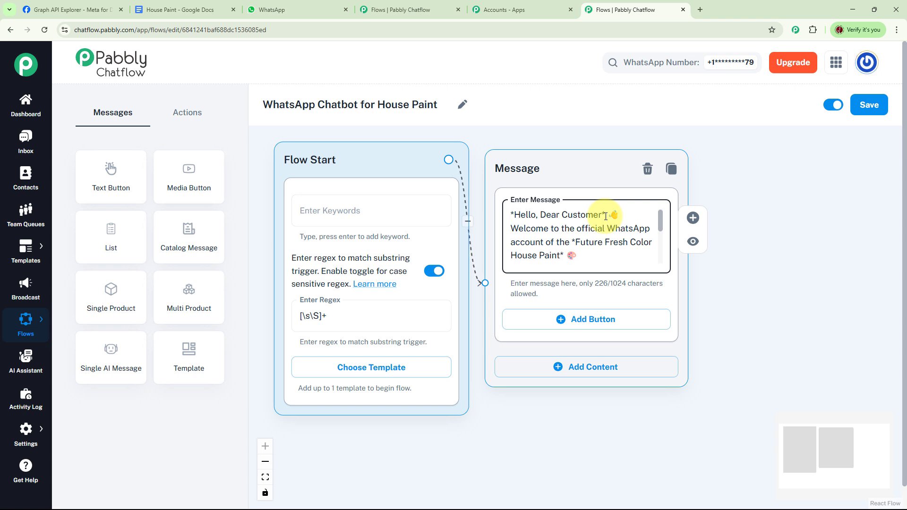
{"action": "left_click_drag", "start_coordinate": [660, 221], "coordinate": [666, 260]}
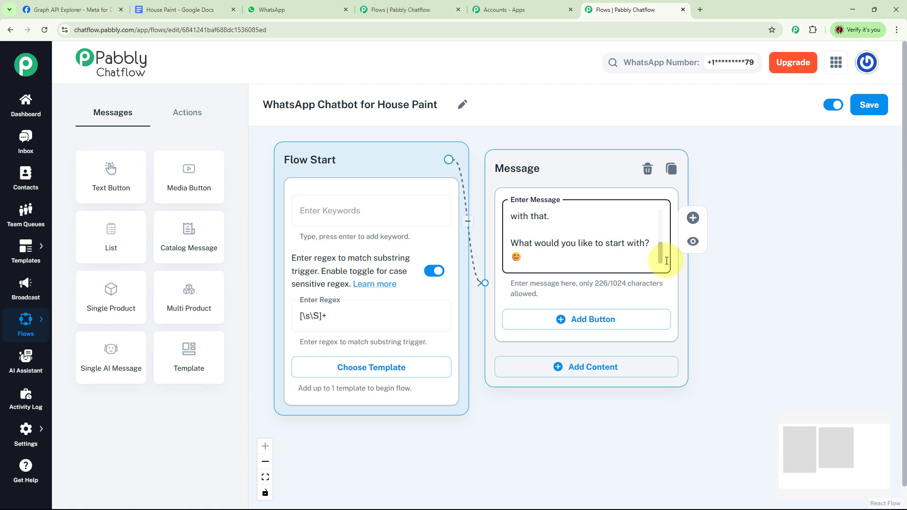
{"action": "left_click_drag", "start_coordinate": [745, 253], "coordinate": [520, 239]}
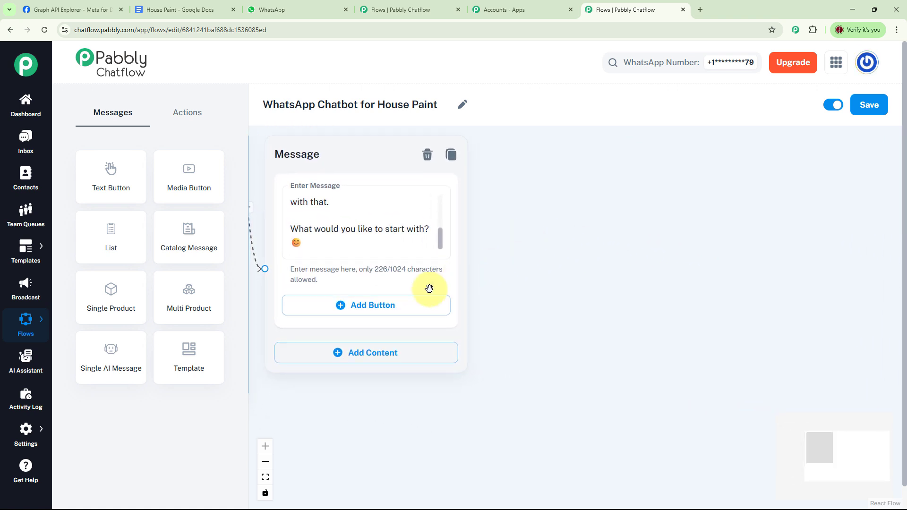
{"action": "left_click", "coordinate": [355, 305]}
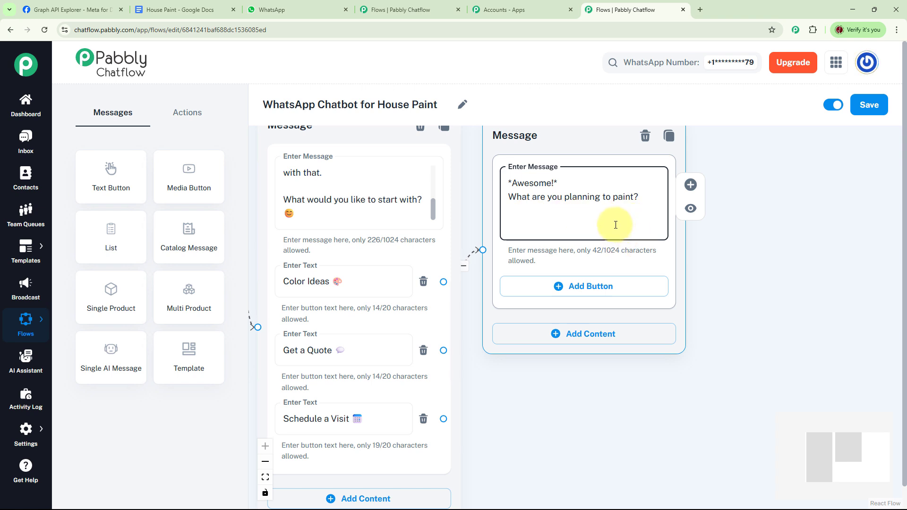
Add Interior and Exterior buttons to the "Awesome!" message and connect Interior to a new Text + Button message listing popular interior colors.
{"action": "left_click", "coordinate": [572, 295]}
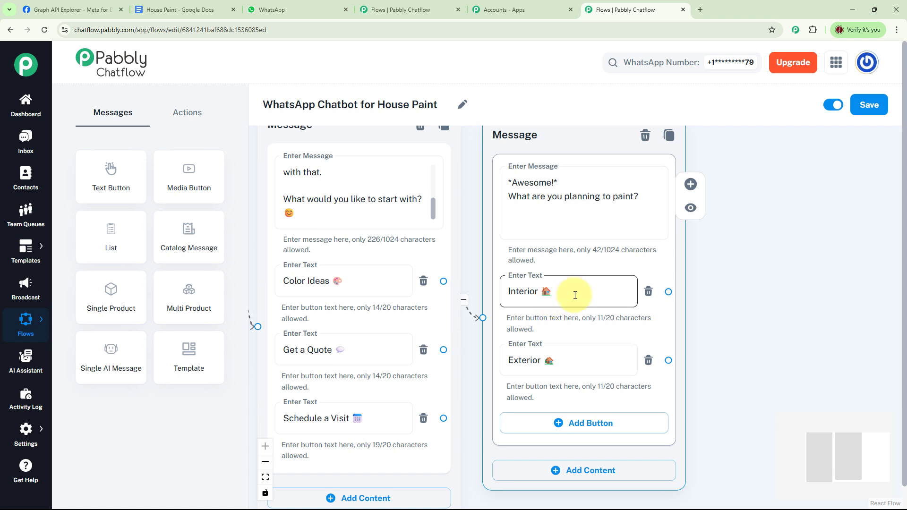
{"action": "left_click_drag", "start_coordinate": [718, 314], "coordinate": [638, 300]}
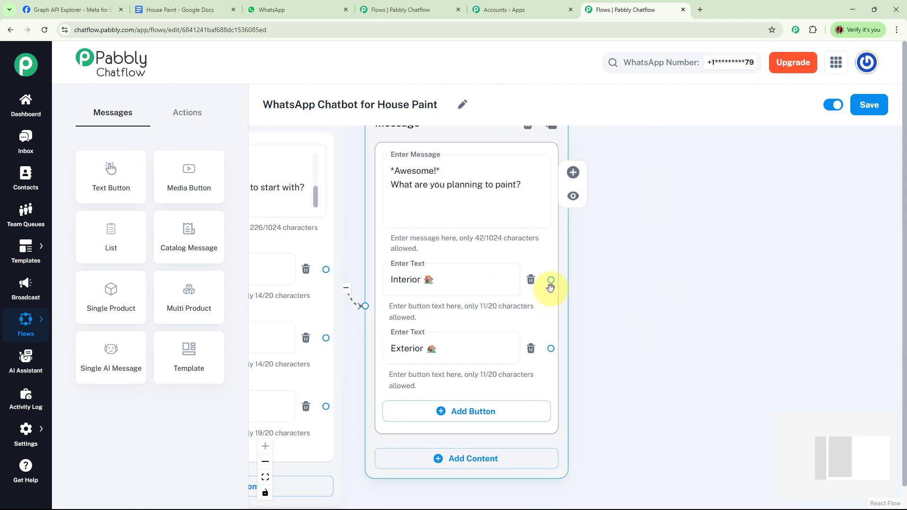
{"action": "left_click_drag", "start_coordinate": [551, 282], "coordinate": [654, 181]}
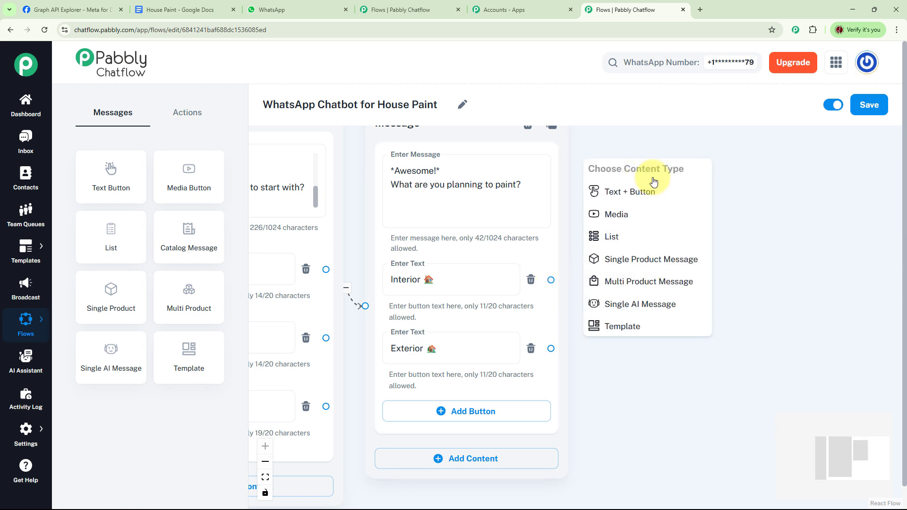
{"action": "left_click", "coordinate": [623, 191]}
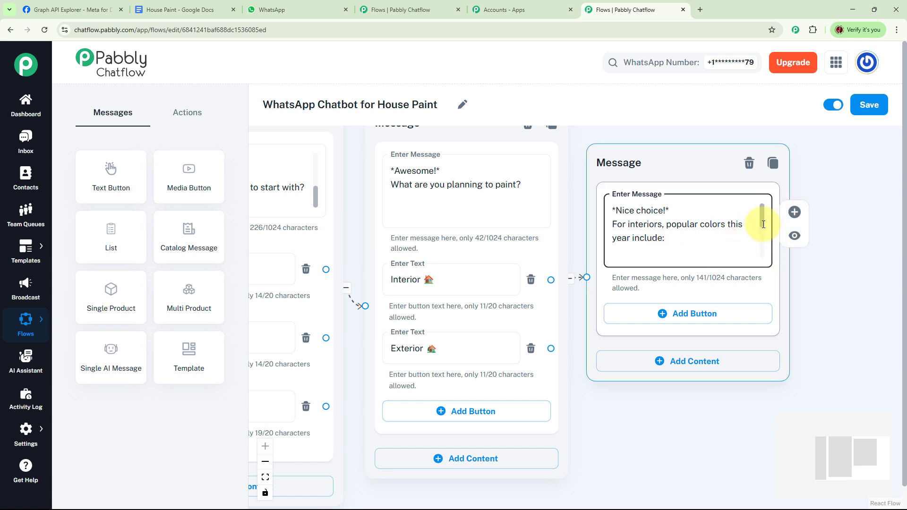
{"action": "left_click_drag", "start_coordinate": [762, 224], "coordinate": [763, 254]}
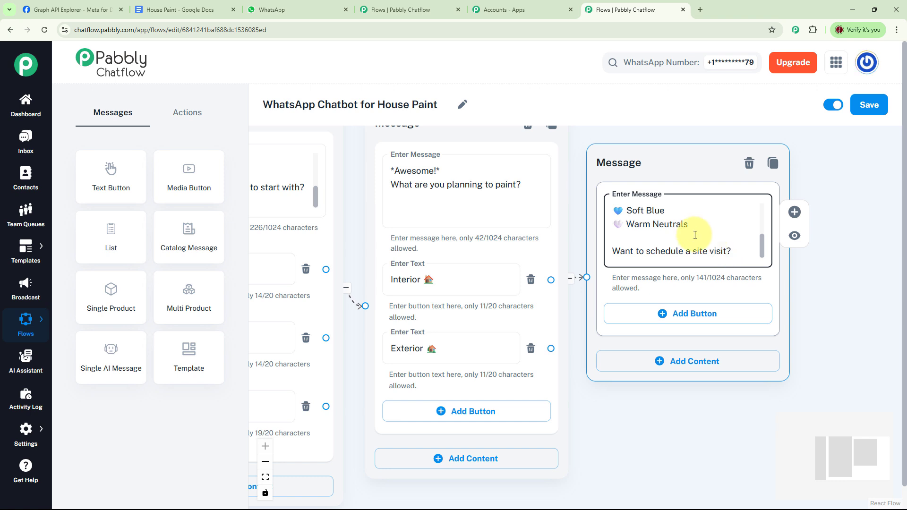
Connect the Exterior button to the same popular-colors message that the Interior button leads to.
{"action": "left_click", "coordinate": [432, 349]}
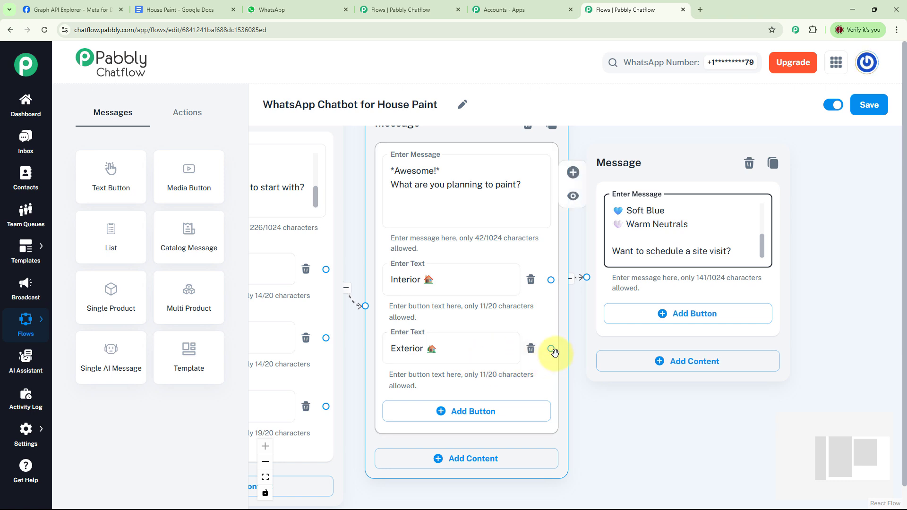
{"action": "left_click", "coordinate": [638, 396]}
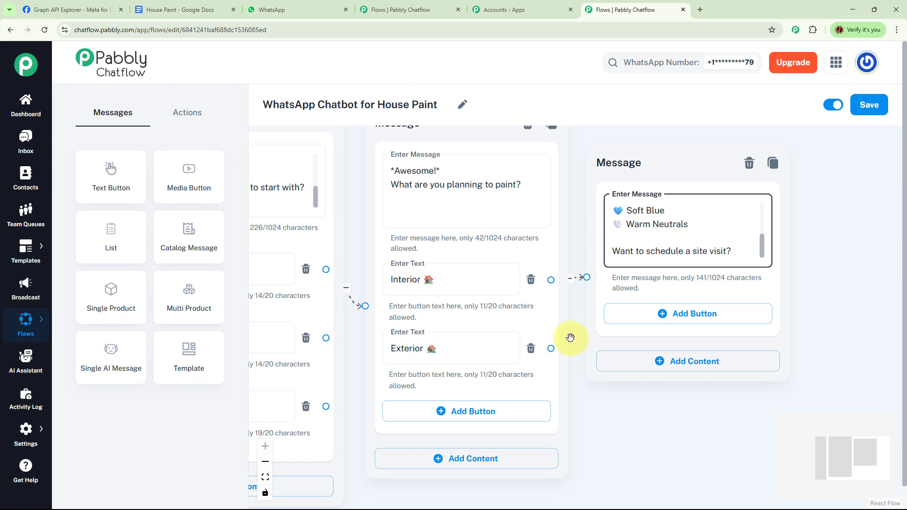
{"action": "left_click", "coordinate": [548, 343]}
{"action": "left_click_drag", "start_coordinate": [550, 348], "coordinate": [588, 278]}
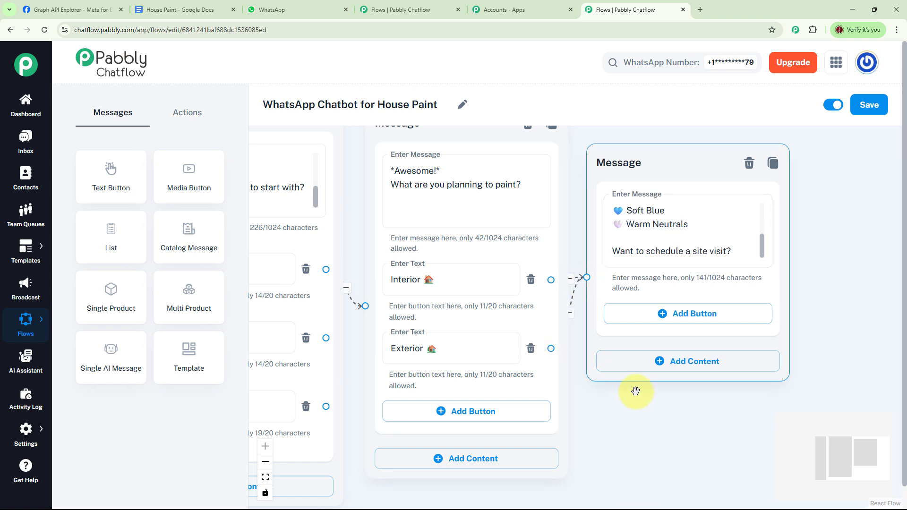
{"action": "left_click", "coordinate": [454, 348]}
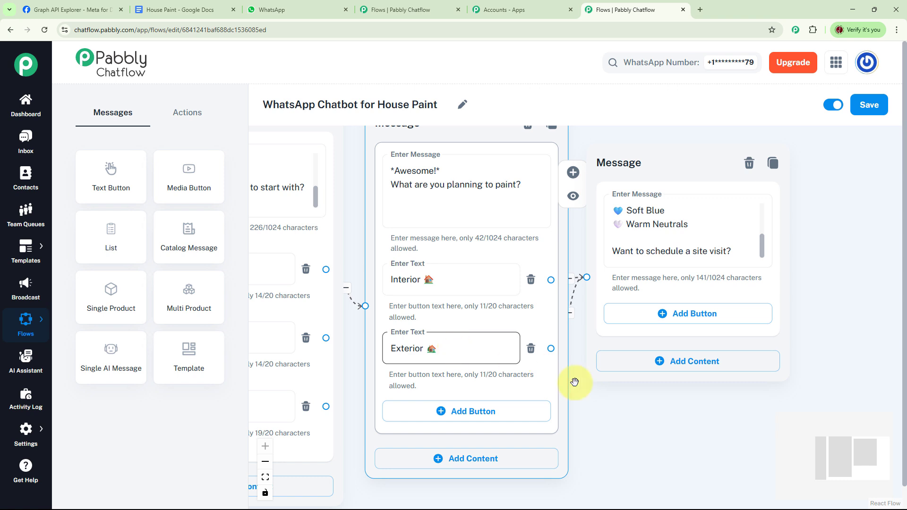
{"action": "left_click", "coordinate": [468, 395]}
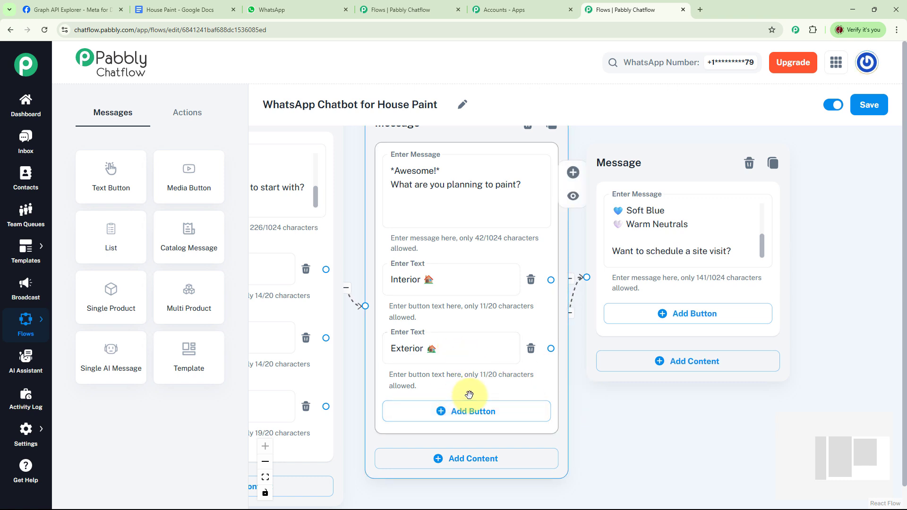
{"action": "left_click", "coordinate": [581, 364]}
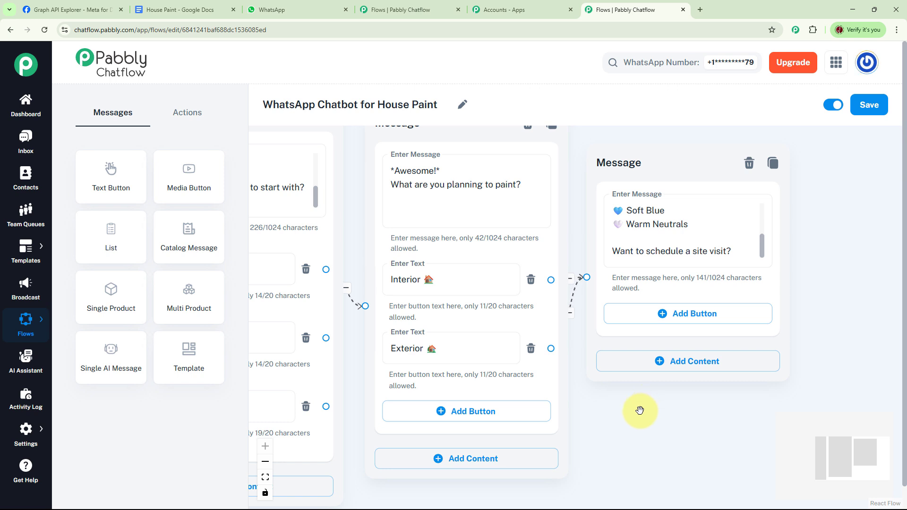
Add a button labelled Schedule a Visit 📅 to the popular-colors message.
{"action": "left_click_drag", "start_coordinate": [639, 410], "coordinate": [604, 397]}
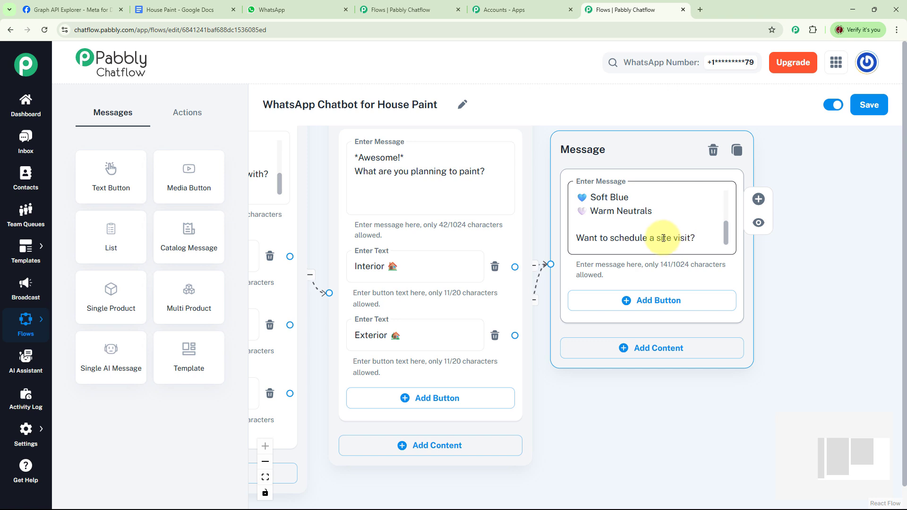
{"action": "left_click", "coordinate": [639, 305]}
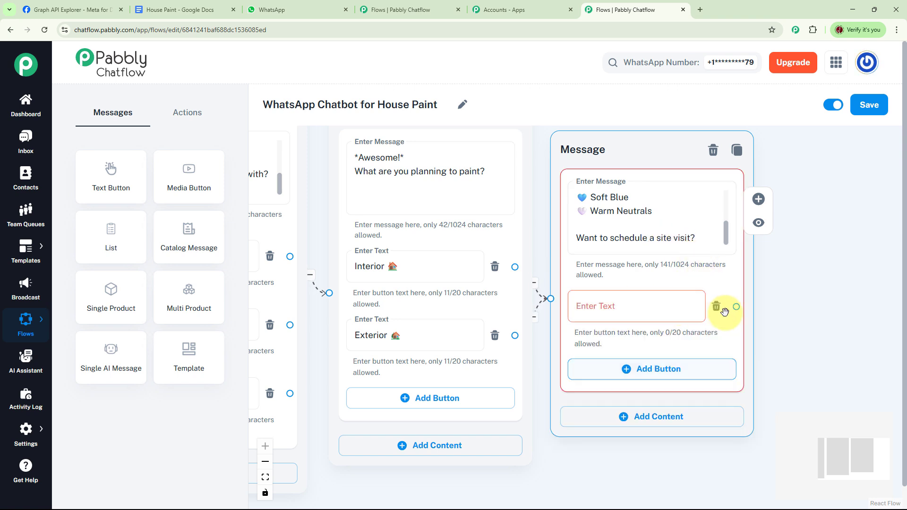
{"action": "type", "text": "Schedule a Visit 📅"}
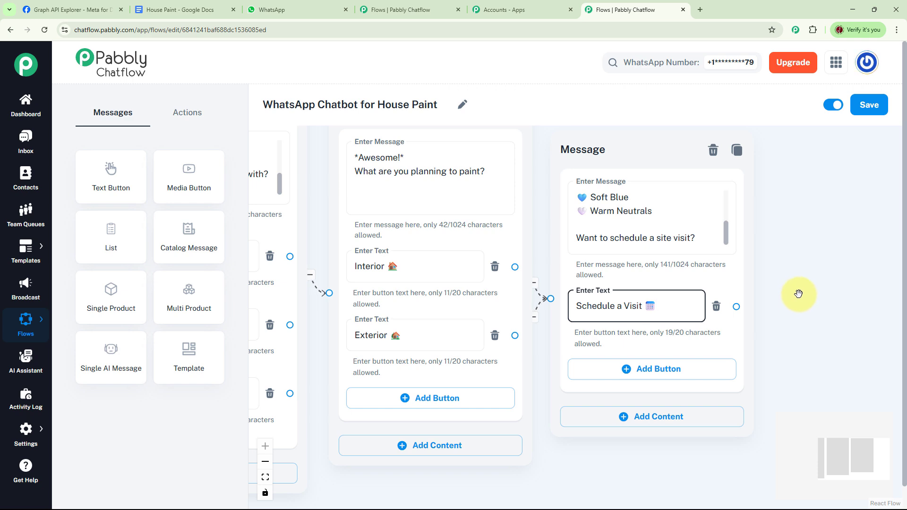
Rearrange the "Awesome!" and popular-colors message blocks into a tidier row beside the welcome message.
{"action": "scroll", "coordinate": [798, 294], "scroll_direction": "down", "scroll_amount": 5}
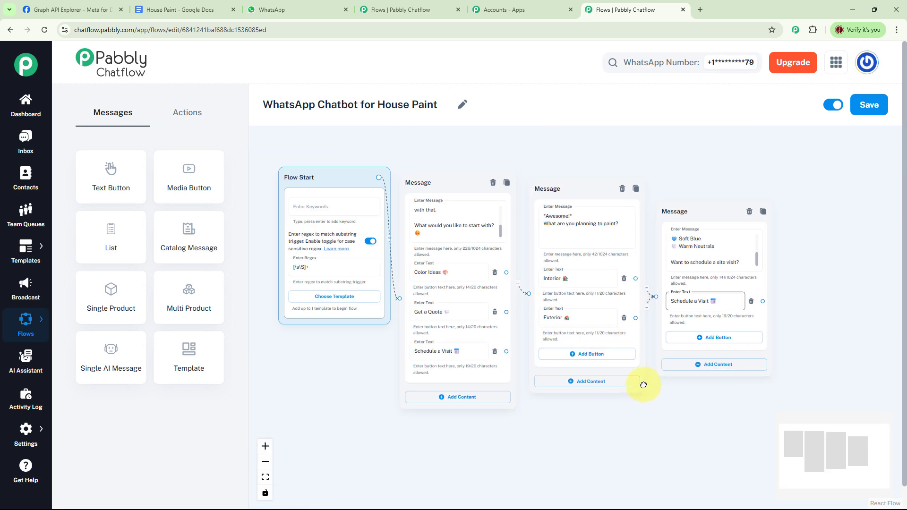
{"action": "left_click_drag", "start_coordinate": [633, 359], "coordinate": [631, 397]}
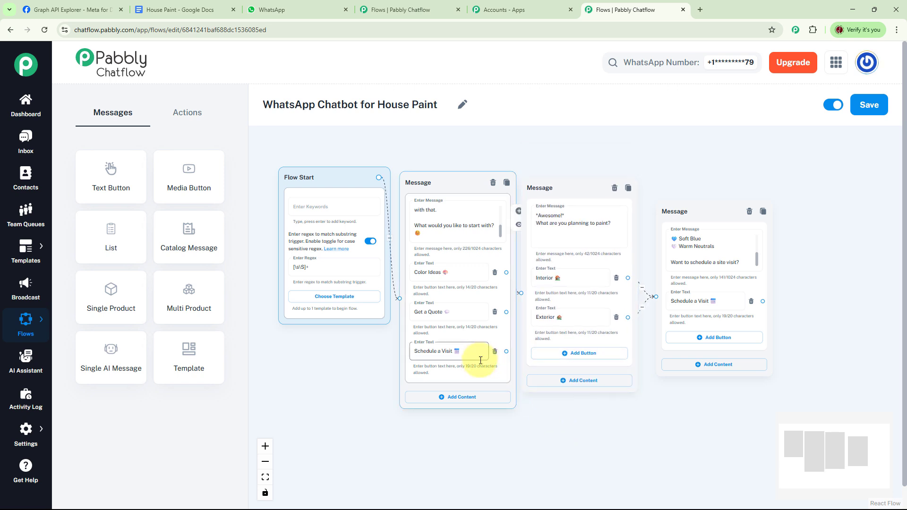
{"action": "left_click", "coordinate": [802, 384]}
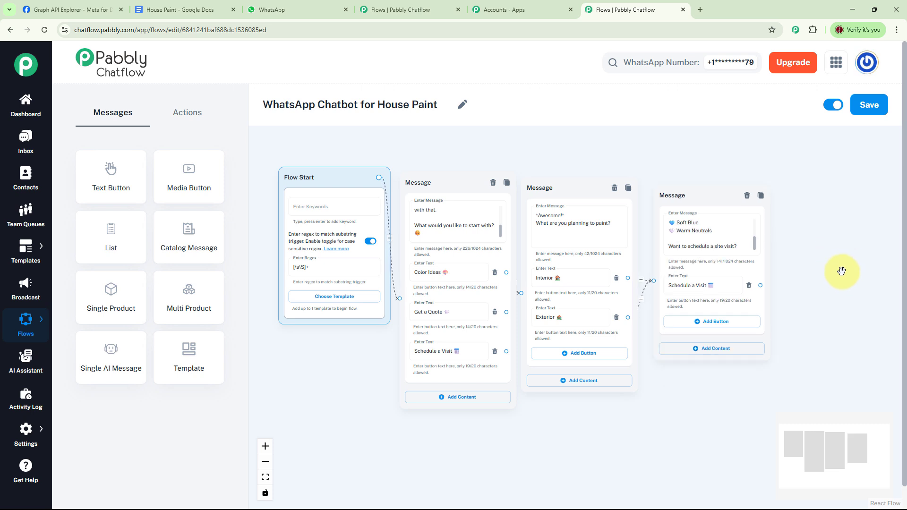
Add an Ask Question block after the popular-colors message and connect both Schedule a Visit buttons to it.
{"action": "left_click", "coordinate": [188, 114]}
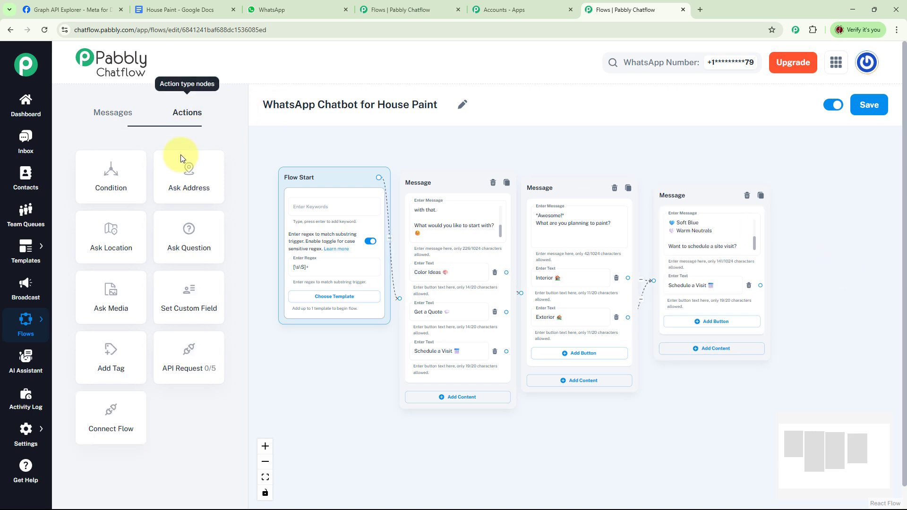
{"action": "left_click_drag", "start_coordinate": [189, 245], "coordinate": [850, 245]}
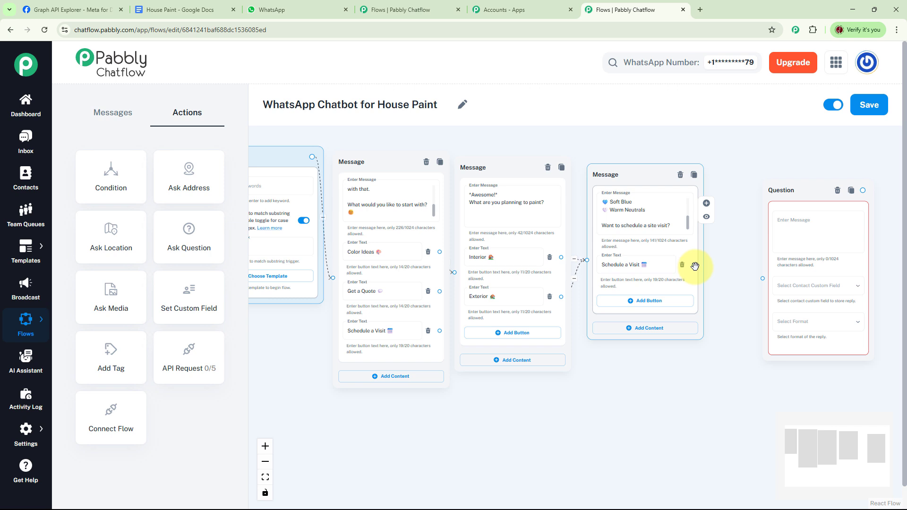
{"action": "left_click_drag", "start_coordinate": [695, 266], "coordinate": [712, 270]}
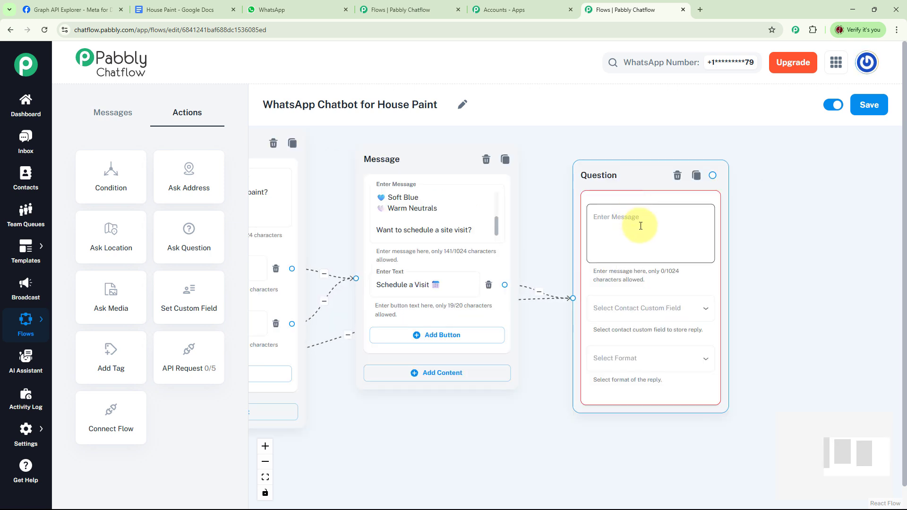
Enter "*Great!* Let's pick a date that works for you." as the Question block's message.
{"action": "left_click", "coordinate": [641, 226]}
{"action": "type", "text": "*Great!* Let’s pick a date that works for you."}
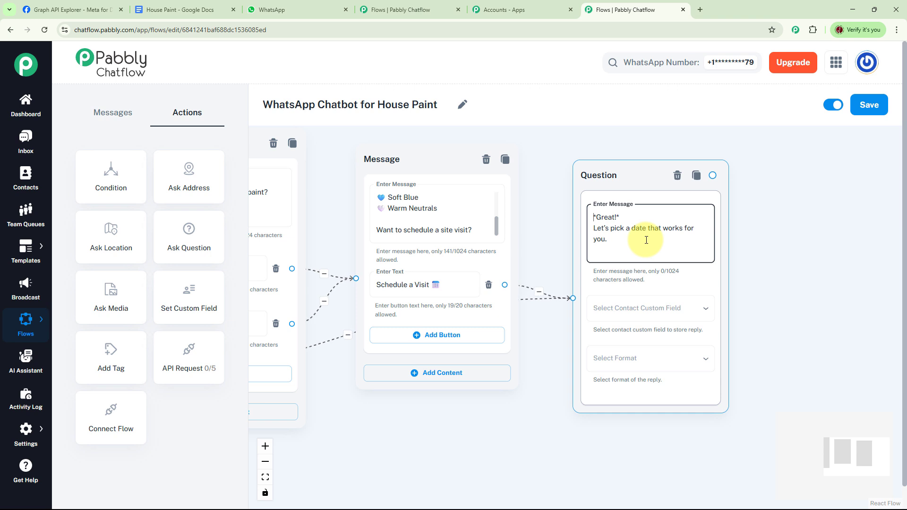
{"action": "left_click", "coordinate": [742, 300]}
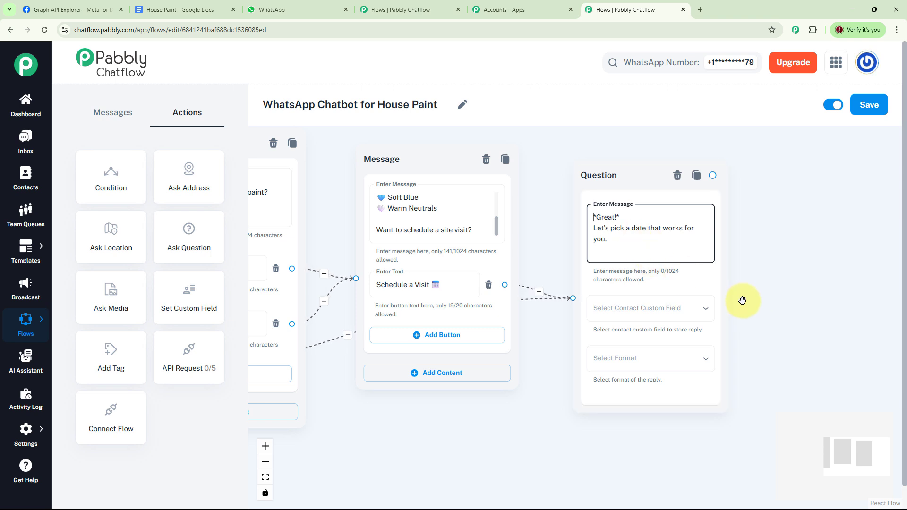
Store the Question block's reply in the Date contact custom field and set its reply format to Any.
{"action": "left_click", "coordinate": [686, 308]}
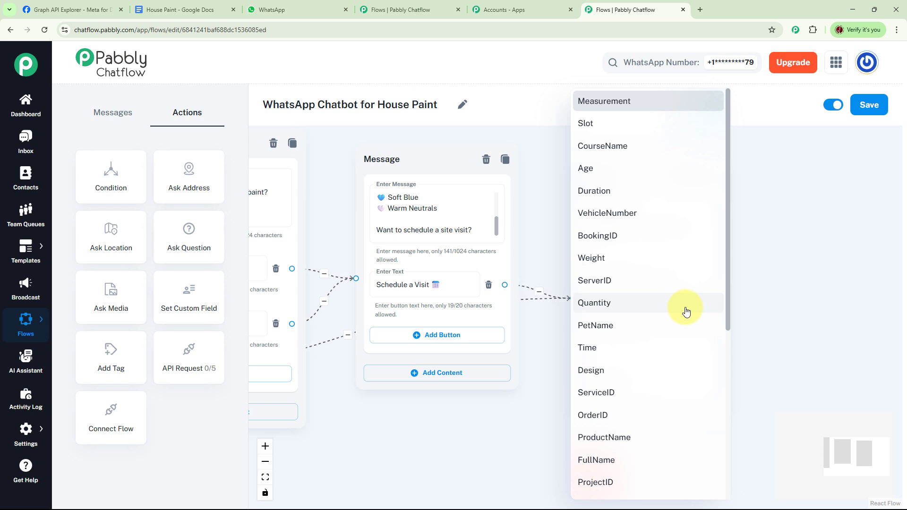
{"action": "scroll", "coordinate": [619, 425], "scroll_direction": "down", "scroll_amount": 3}
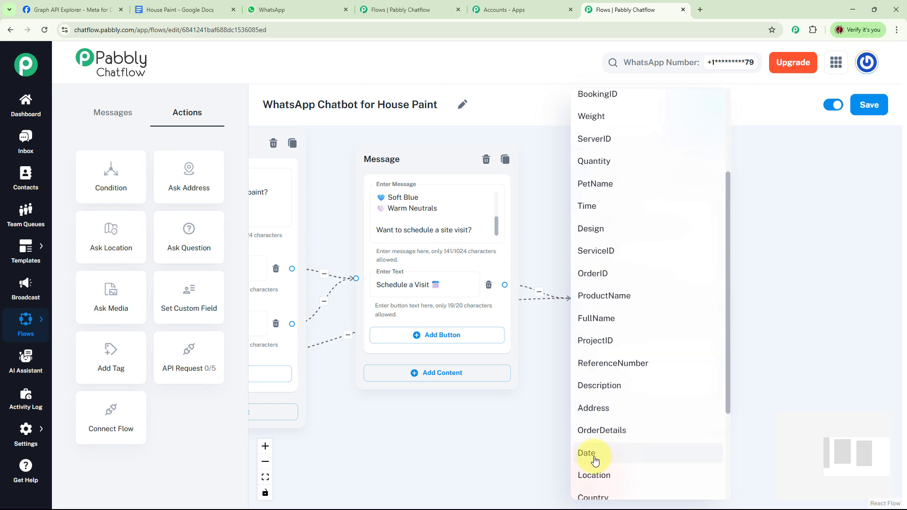
{"action": "left_click", "coordinate": [594, 455]}
{"action": "left_click", "coordinate": [644, 355]}
{"action": "left_click", "coordinate": [644, 298]}
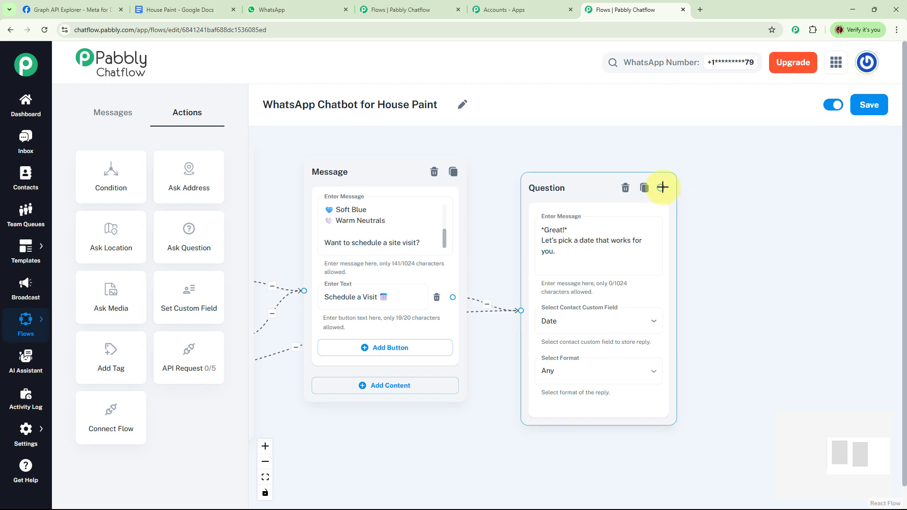
Connect the date question to a new message reading "*All set!* ✅ We've scheduled your visit for $Date at 10 AM." with the reminder and sign-off.
{"action": "left_click_drag", "start_coordinate": [661, 188], "coordinate": [789, 194]}
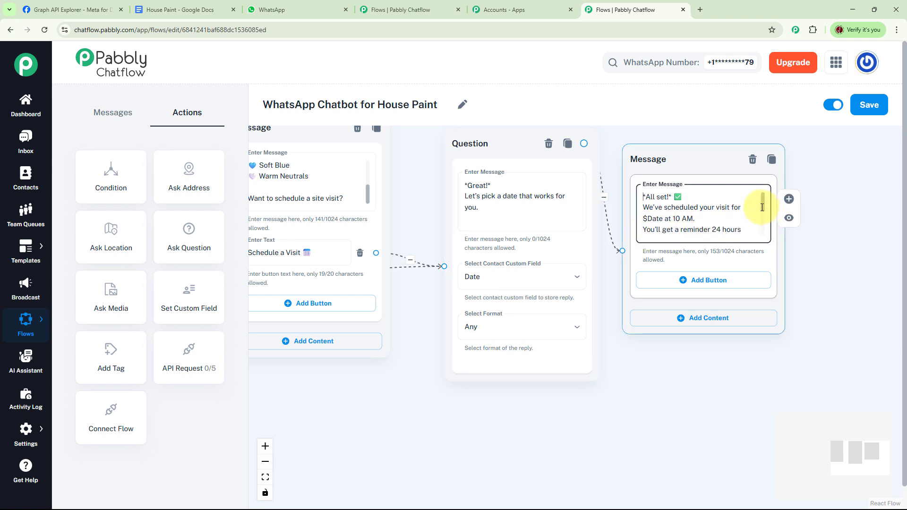
{"action": "left_click_drag", "start_coordinate": [762, 207], "coordinate": [765, 230]}
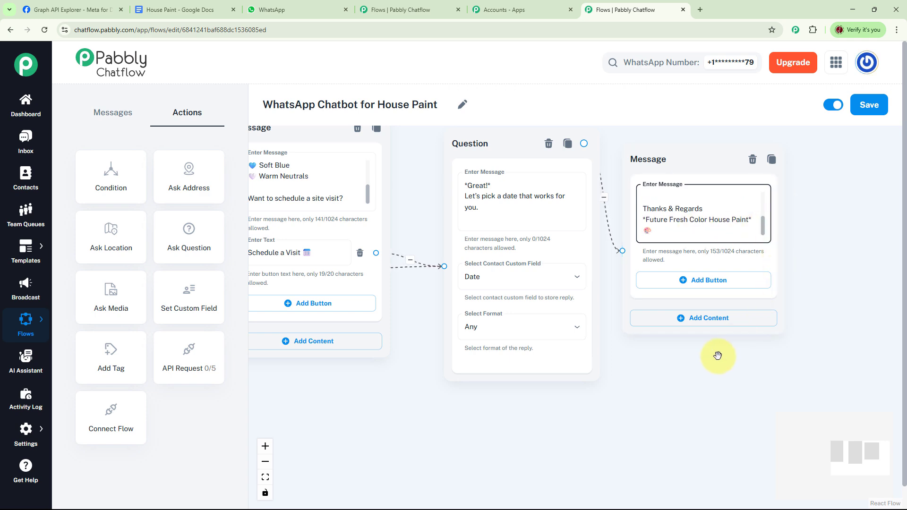
Place another Ask Question block on the empty canvas below the "Awesome!" message.
{"action": "scroll", "coordinate": [689, 382], "scroll_direction": "down", "scroll_amount": 3}
{"action": "left_click_drag", "start_coordinate": [641, 433], "coordinate": [722, 361]}
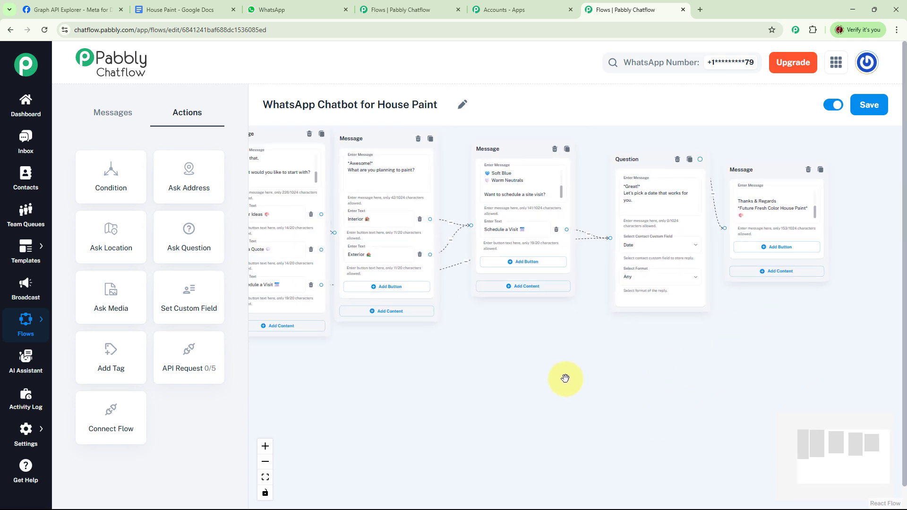
{"action": "left_click_drag", "start_coordinate": [523, 382], "coordinate": [623, 372]}
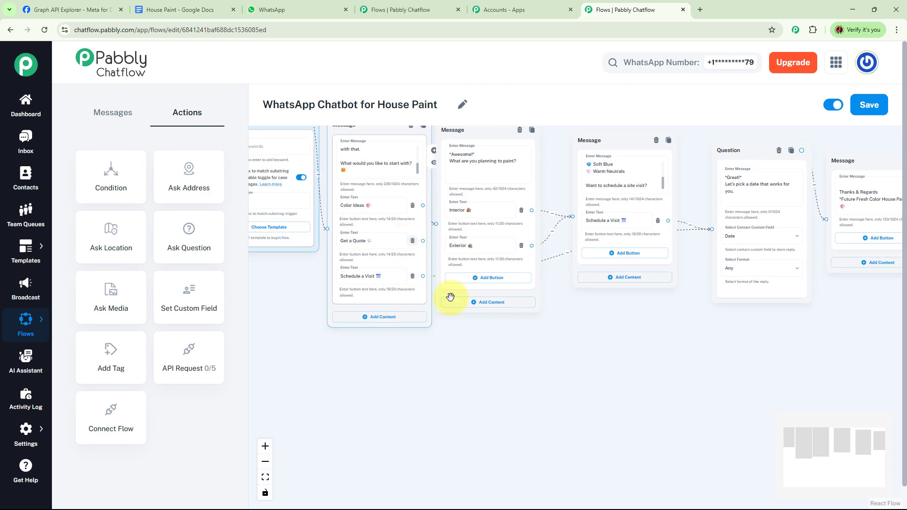
{"action": "scroll", "coordinate": [494, 356], "scroll_direction": "up", "scroll_amount": 1}
{"action": "left_click_drag", "start_coordinate": [496, 356], "coordinate": [541, 363]}
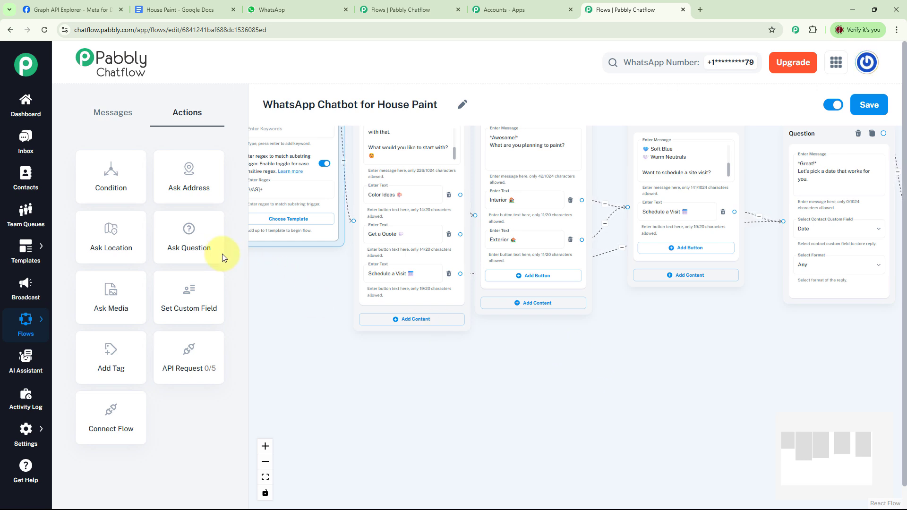
{"action": "left_click_drag", "start_coordinate": [196, 254], "coordinate": [554, 390]}
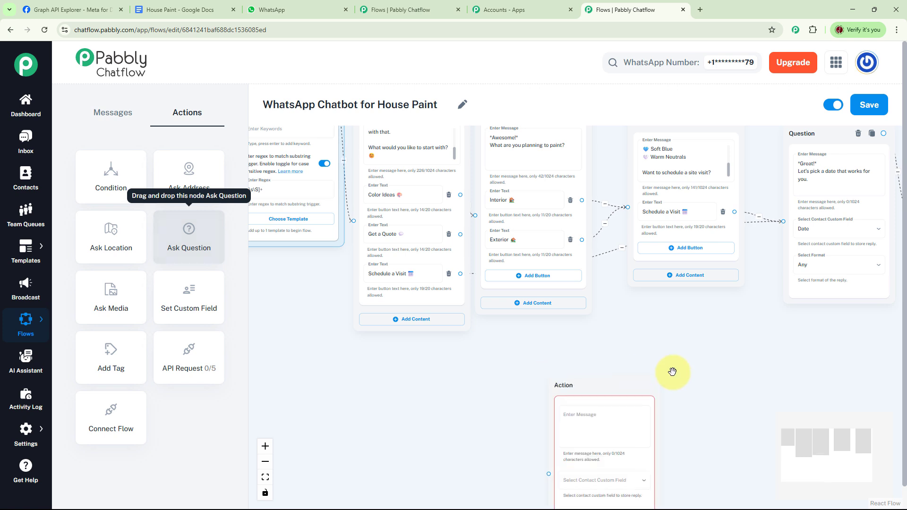
Connect the welcome message's Get a Quote button to the new Question block below the "Awesome!" message.
{"action": "left_click_drag", "start_coordinate": [680, 347], "coordinate": [690, 281]}
{"action": "left_click_drag", "start_coordinate": [469, 167], "coordinate": [619, 366]}
{"action": "scroll", "coordinate": [756, 260], "scroll_direction": "up", "scroll_amount": 2}
Enter "*Let's get you a quick estimate!* I'll just need the wall dimensions. Please tell me the length and height of each wall in feet." as the message.
{"action": "left_click", "coordinate": [591, 278]}
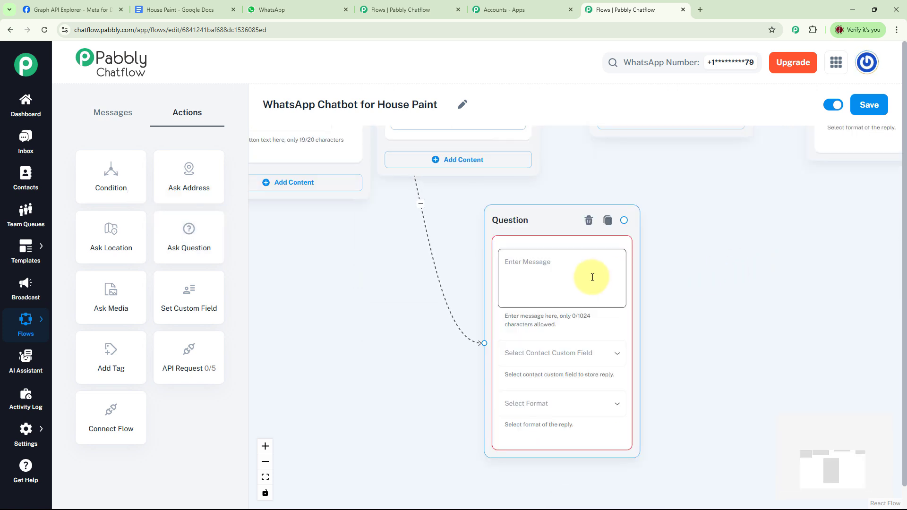
{"action": "left_click", "coordinate": [542, 273]}
{"action": "key", "text": "ctrl+v"}
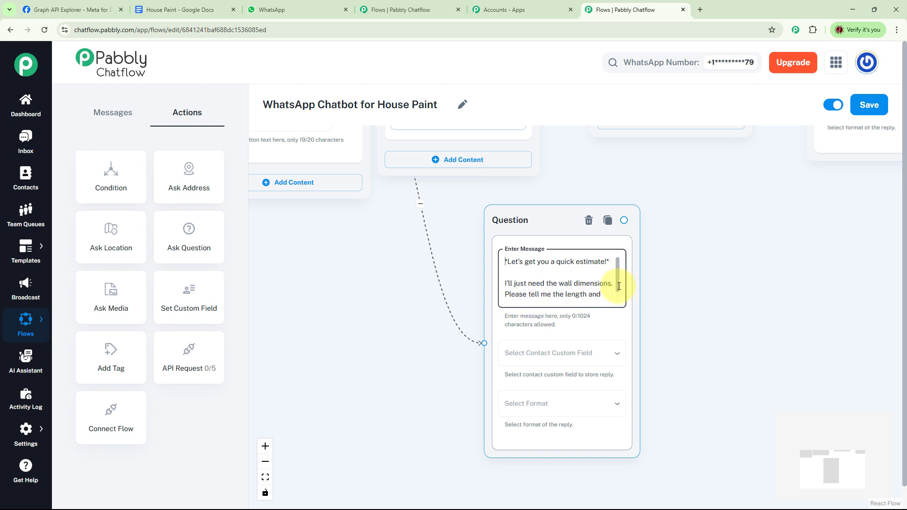
{"action": "scroll", "coordinate": [619, 287], "scroll_direction": "down", "scroll_amount": 1}
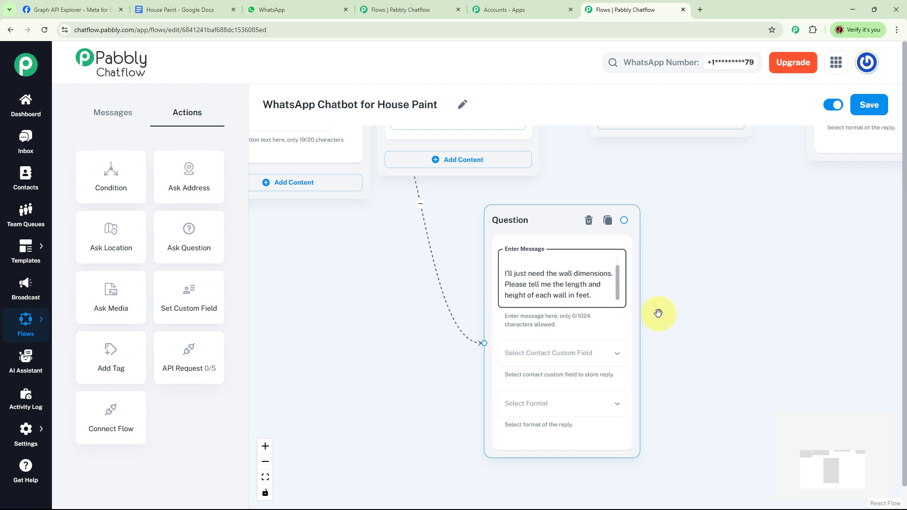
Store the wall dimensions reply in the Measurement contact custom field and set its reply format to Any.
{"action": "left_click_drag", "start_coordinate": [658, 310], "coordinate": [634, 301]}
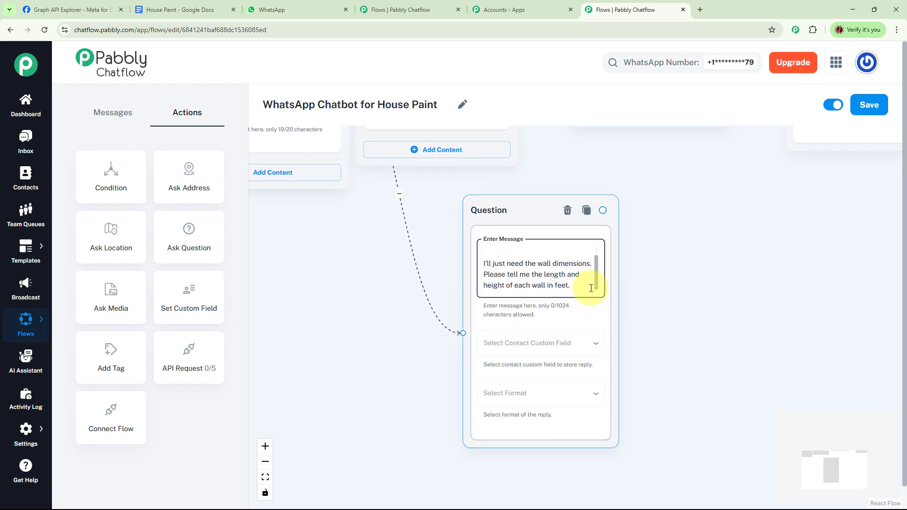
{"action": "left_click", "coordinate": [552, 344]}
{"action": "left_click", "coordinate": [496, 105]}
{"action": "left_click", "coordinate": [520, 395]}
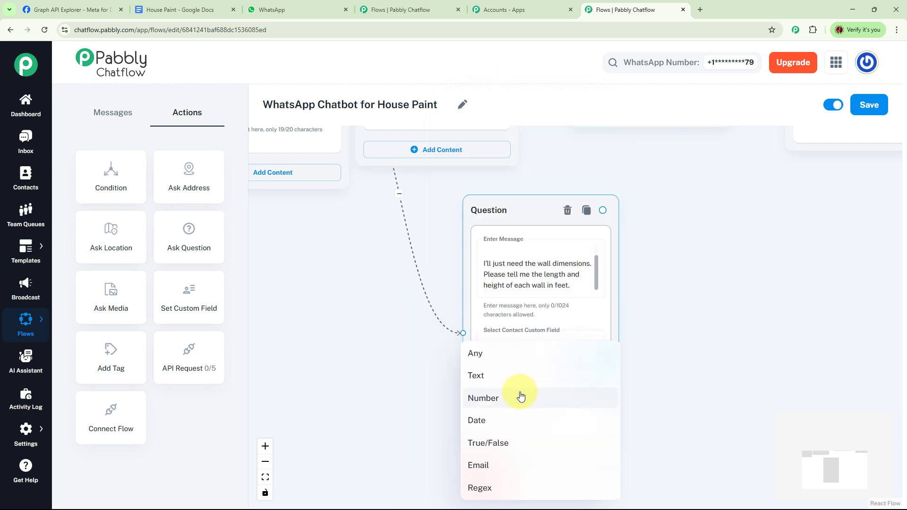
{"action": "left_click", "coordinate": [551, 352]}
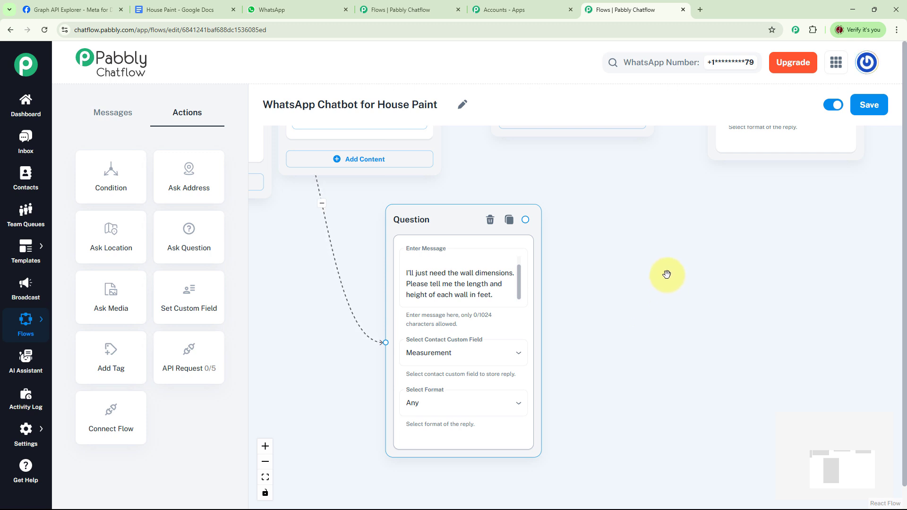
Connect the wall dimensions question to a new message giving the rough estimate of Rs 50,000 – Rs 75,000, its inclusions and the site visit offer.
{"action": "left_click_drag", "start_coordinate": [525, 220], "coordinate": [637, 227]}
{"action": "left_click", "coordinate": [664, 251]}
{"action": "left_click", "coordinate": [577, 281]}
{"action": "key", "text": "ctrl+v"}
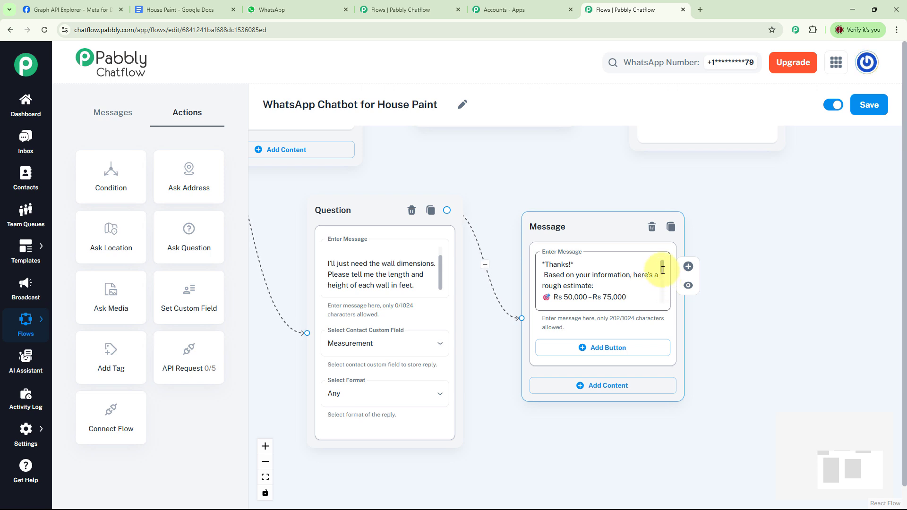
{"action": "scroll", "coordinate": [663, 271], "scroll_direction": "down", "scroll_amount": 1}
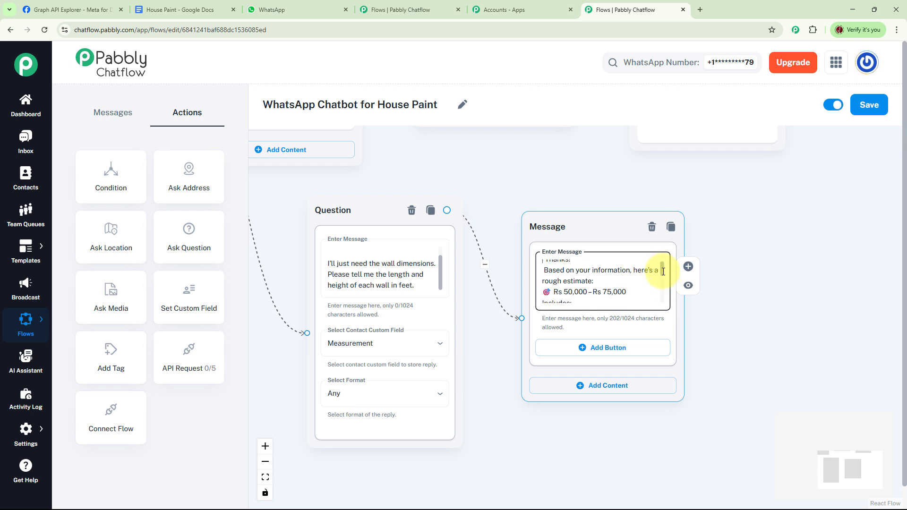
{"action": "scroll", "coordinate": [663, 271], "scroll_direction": "down", "scroll_amount": 1}
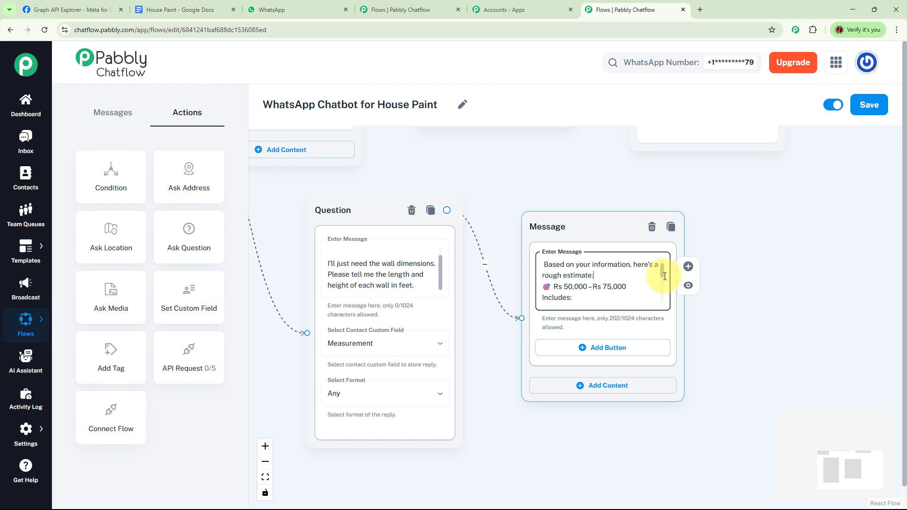
{"action": "left_click_drag", "start_coordinate": [664, 276], "coordinate": [633, 312]}
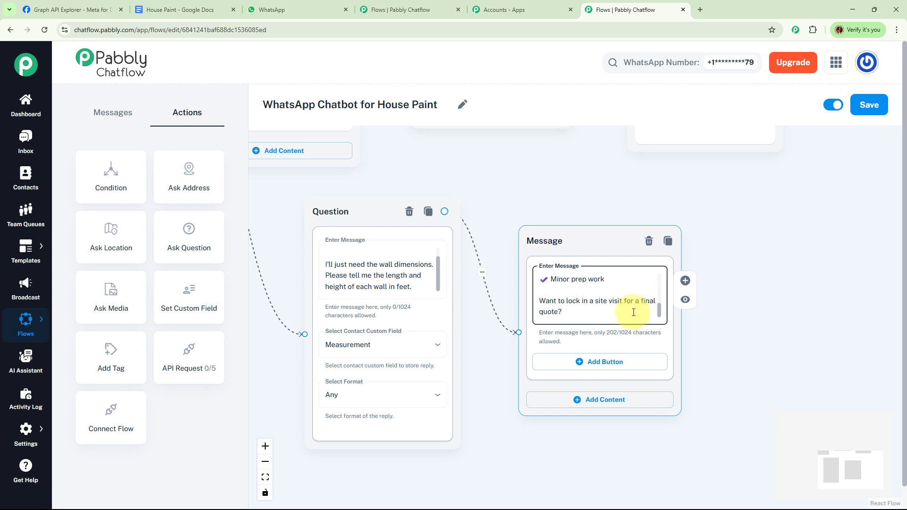
{"action": "left_click", "coordinate": [724, 313]}
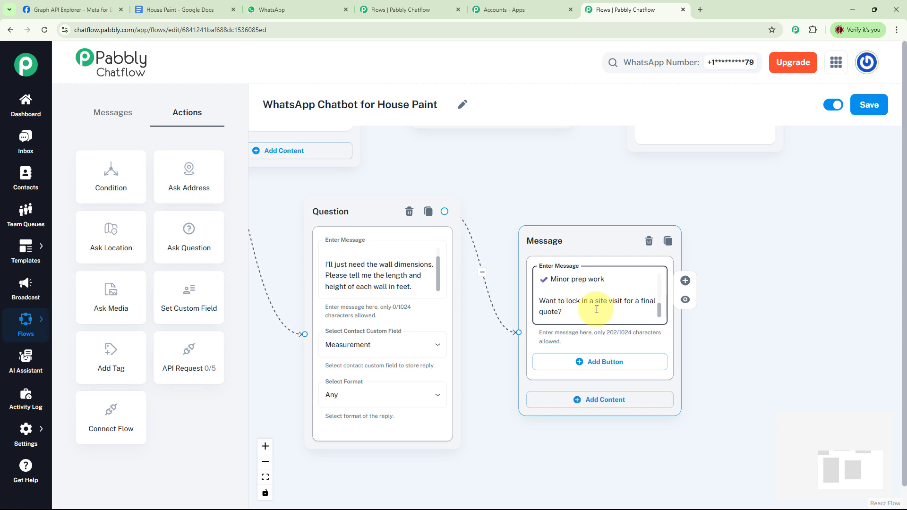
Add a "Schedule a Visit 🗓" button to the estimate message and connect it to the existing date question.
{"action": "left_click", "coordinate": [610, 362]}
{"action": "type", "text": "Schedule a Visit 🗓"}
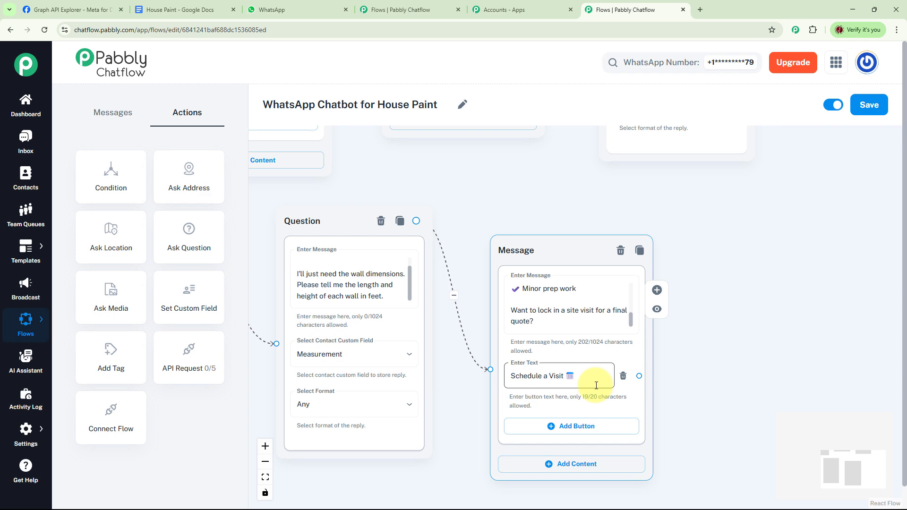
{"action": "scroll", "coordinate": [780, 318], "scroll_direction": "down", "scroll_amount": 3}
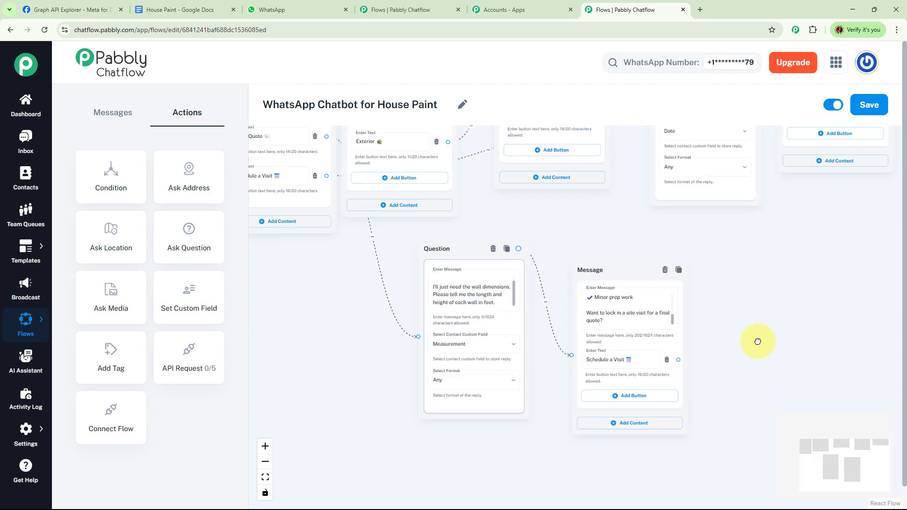
{"action": "scroll", "coordinate": [758, 341], "scroll_direction": "up", "scroll_amount": 2}
{"action": "scroll", "coordinate": [726, 318], "scroll_direction": "up", "scroll_amount": 1}
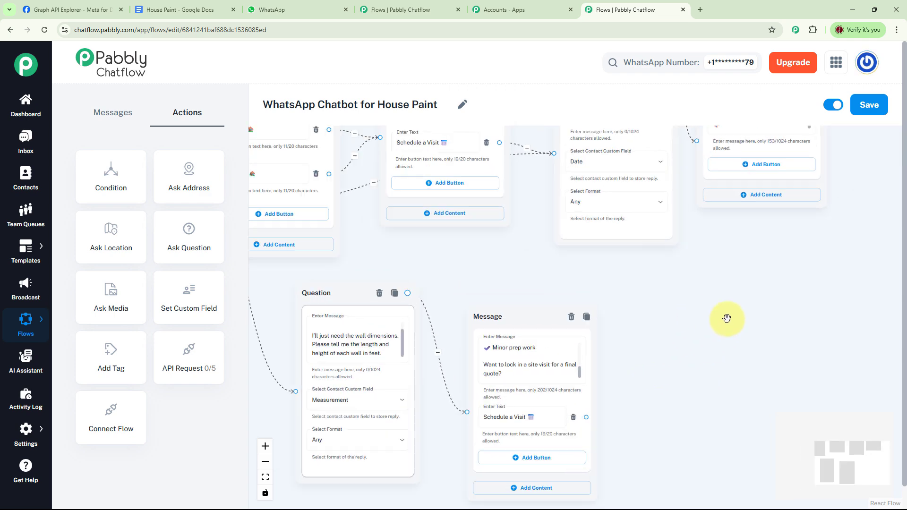
{"action": "scroll", "coordinate": [726, 318], "scroll_direction": "down", "scroll_amount": 3}
{"action": "left_click_drag", "start_coordinate": [727, 318], "coordinate": [750, 331]}
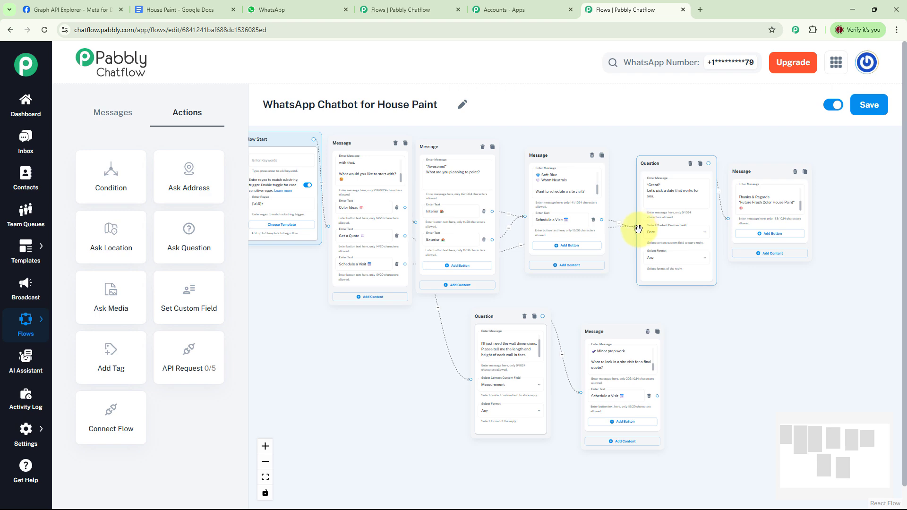
{"action": "mouse_move", "coordinate": [658, 395]}
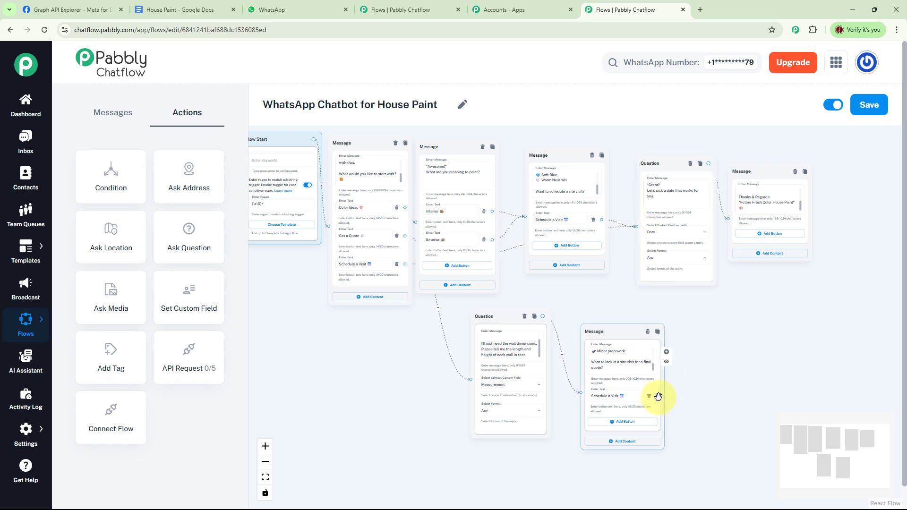
{"action": "scroll", "coordinate": [684, 385], "scroll_direction": "up", "scroll_amount": 5}
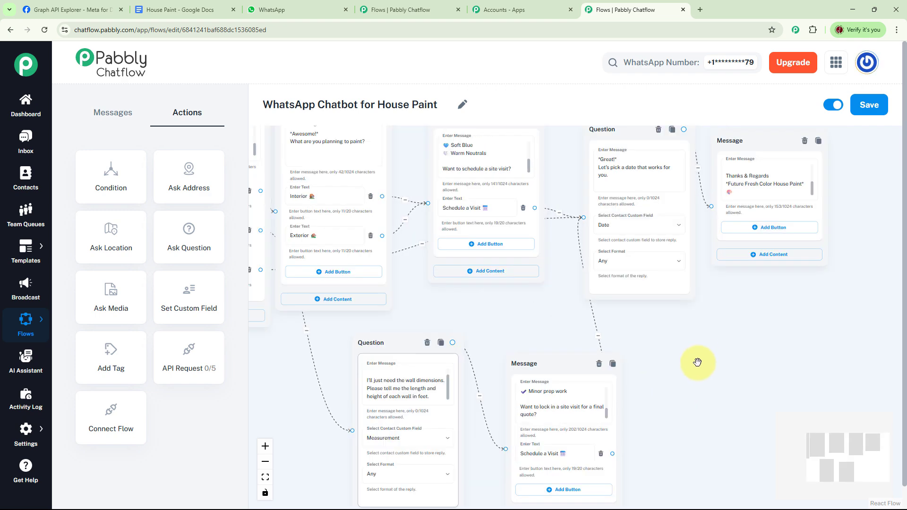
{"action": "mouse_move", "coordinate": [779, 179]}
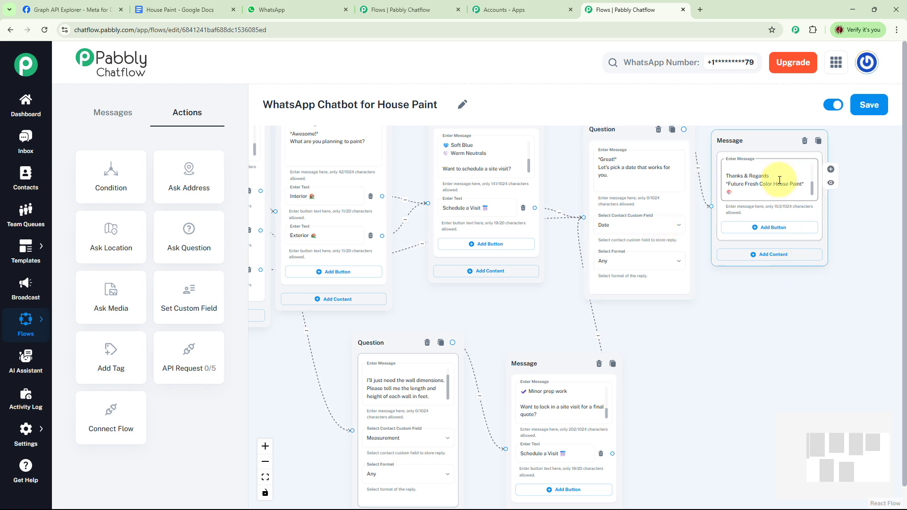
{"action": "left_click", "coordinate": [814, 191]}
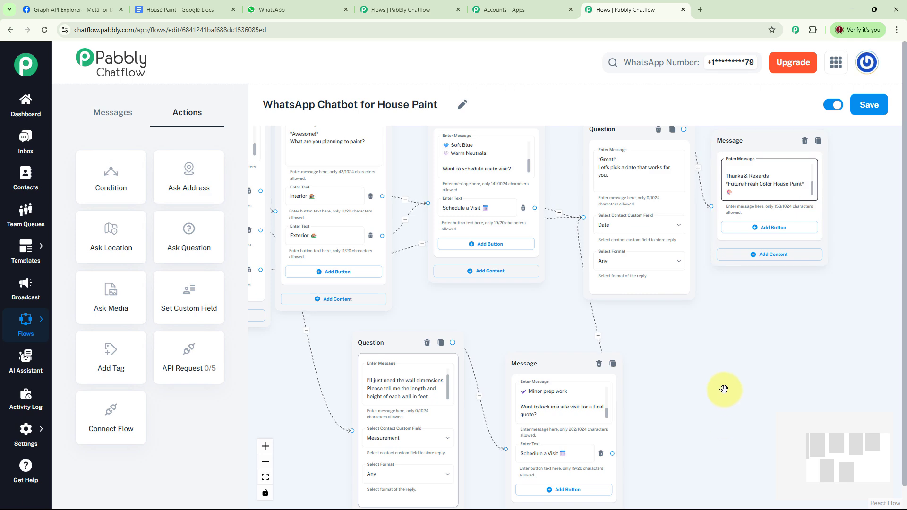
{"action": "scroll", "coordinate": [724, 389], "scroll_direction": "down", "scroll_amount": 3}
{"action": "left_click_drag", "start_coordinate": [727, 389], "coordinate": [734, 361]}
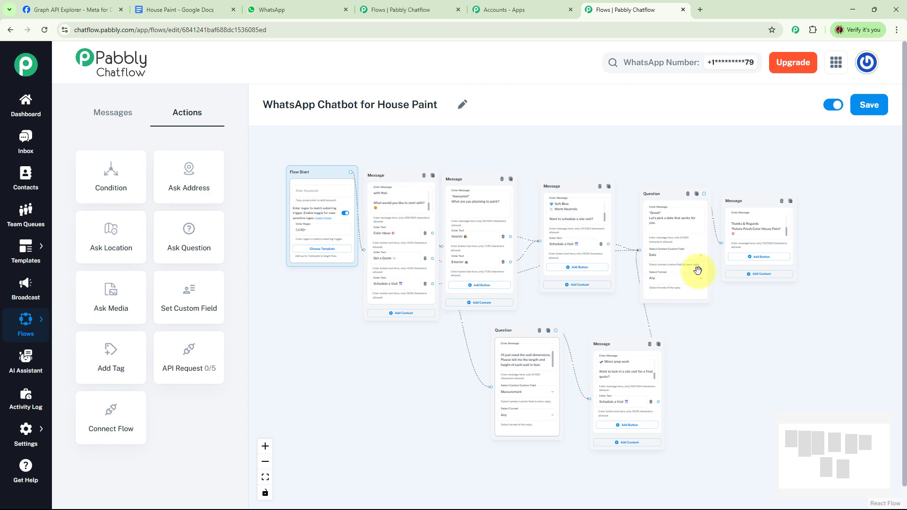
Switch to WhatsApp and clear the Future Fresh Color House Paint chat.
{"action": "left_click", "coordinate": [297, 11]}
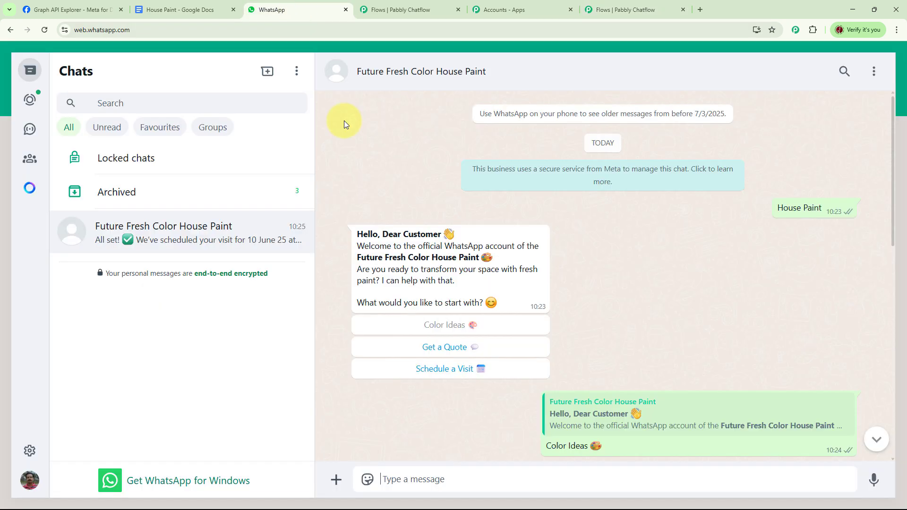
{"action": "left_click", "coordinate": [874, 72]}
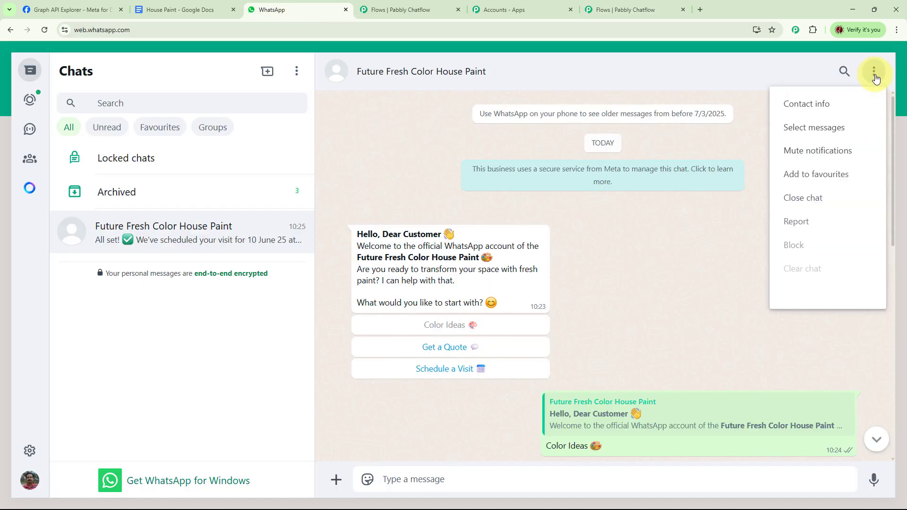
{"action": "left_click", "coordinate": [802, 265]}
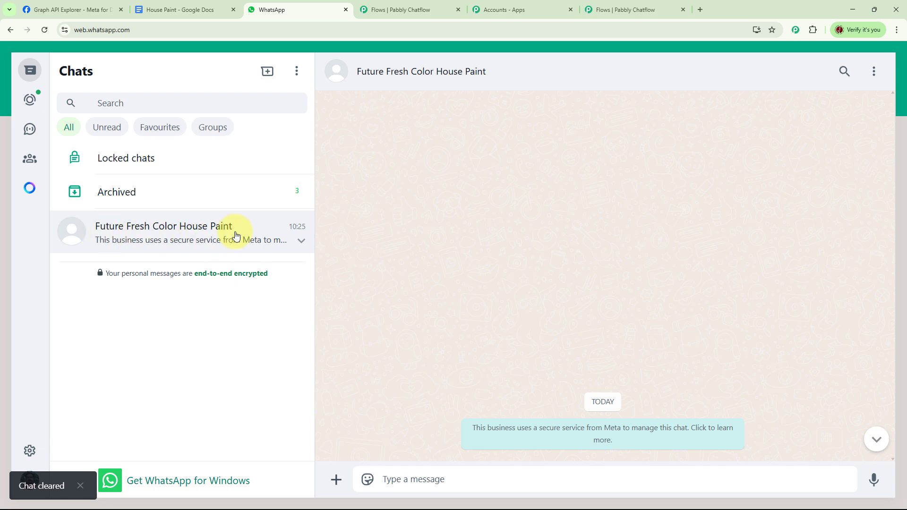
Send "I want to make my house paint" in the Future Fresh Color House Paint chat to trigger the chatbot.
{"action": "left_click", "coordinate": [415, 478]}
{"action": "type", "text": "I want to make my house paint"}
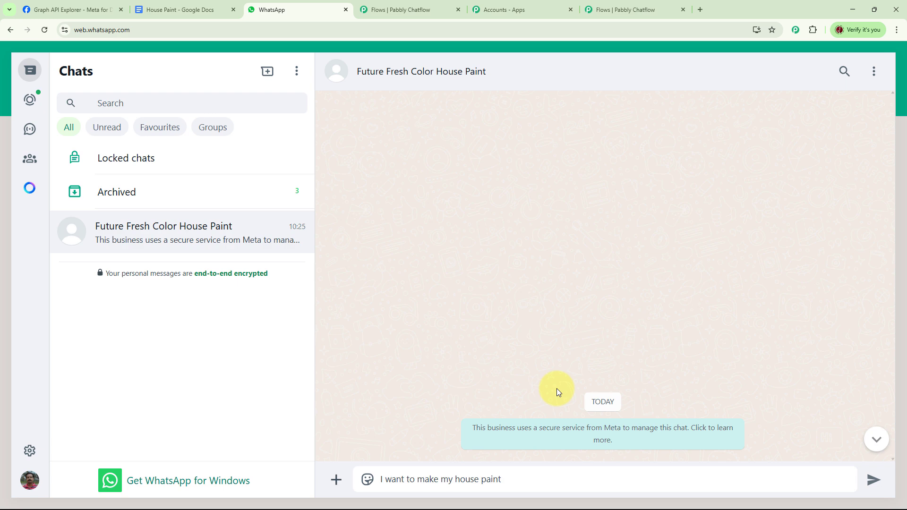
{"action": "key", "text": "Return"}
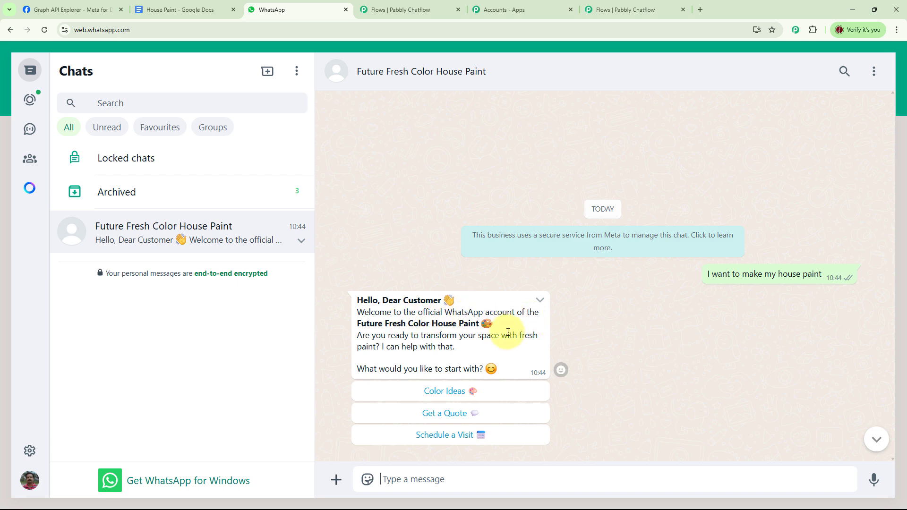
Choose Get a Quote and answer the dimensions question with "4 wall length 12 ft and height 8 ft".
{"action": "left_click", "coordinate": [454, 418]}
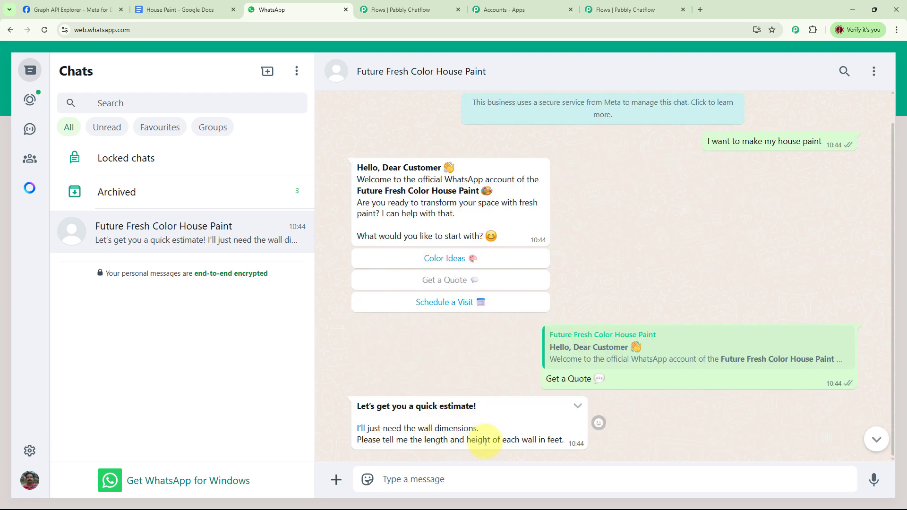
{"action": "type", "text": "4 wall length 12 ft  and height 8 ft"}
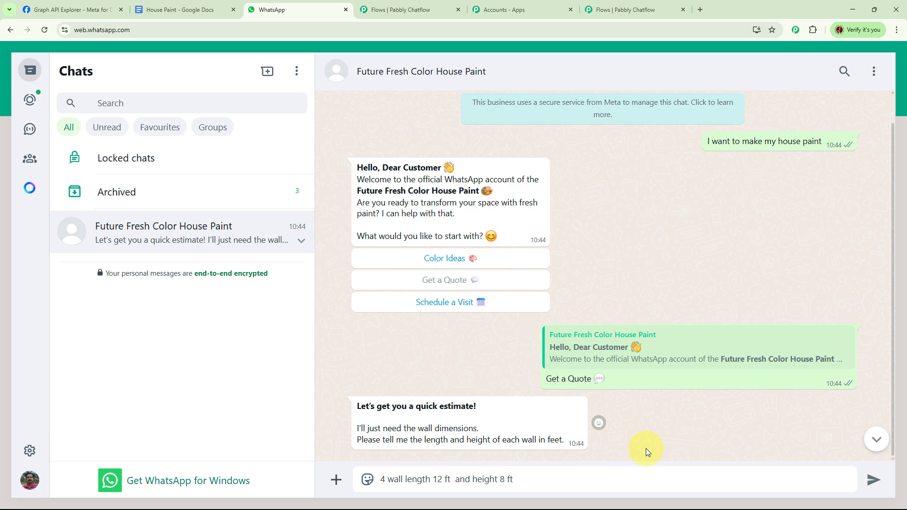
{"action": "key", "text": "Return"}
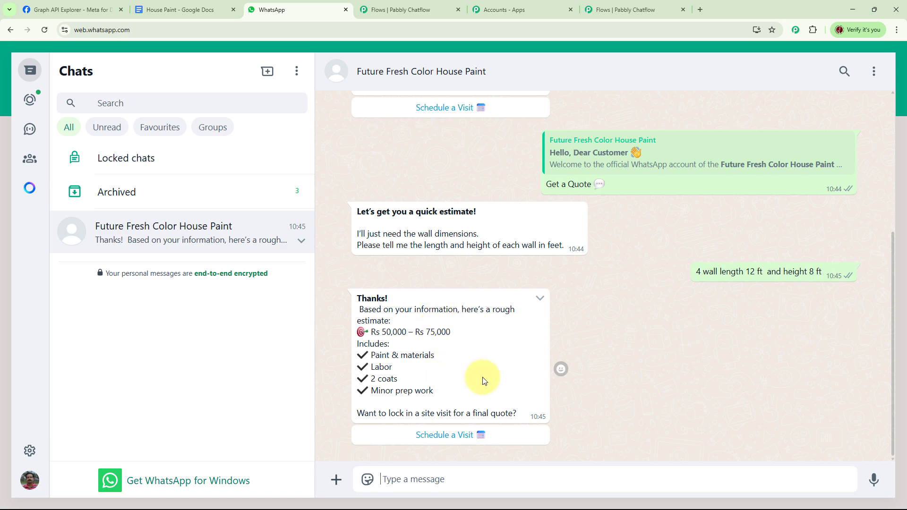
Test the color branch by choosing Color Ideas from the welcome message and Interior as the planned paint area.
{"action": "scroll", "coordinate": [689, 286], "scroll_direction": "up", "scroll_amount": 4}
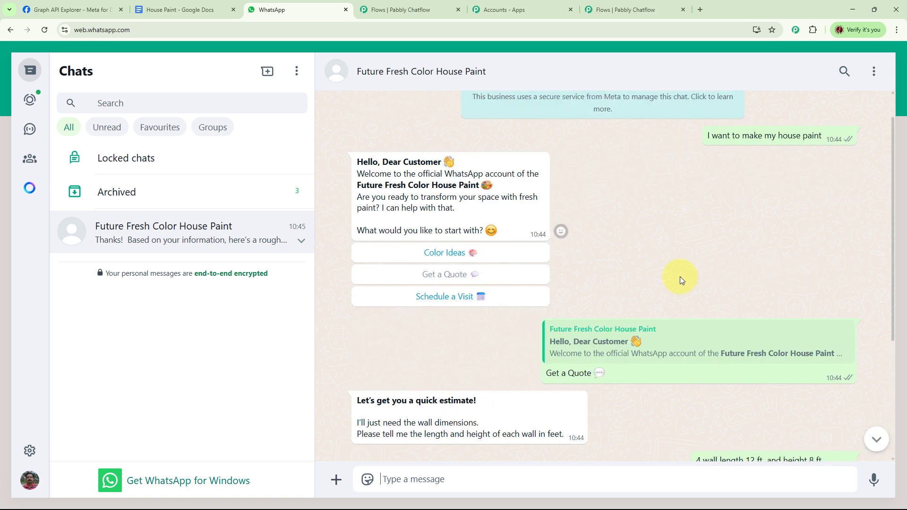
{"action": "left_click", "coordinate": [462, 255]}
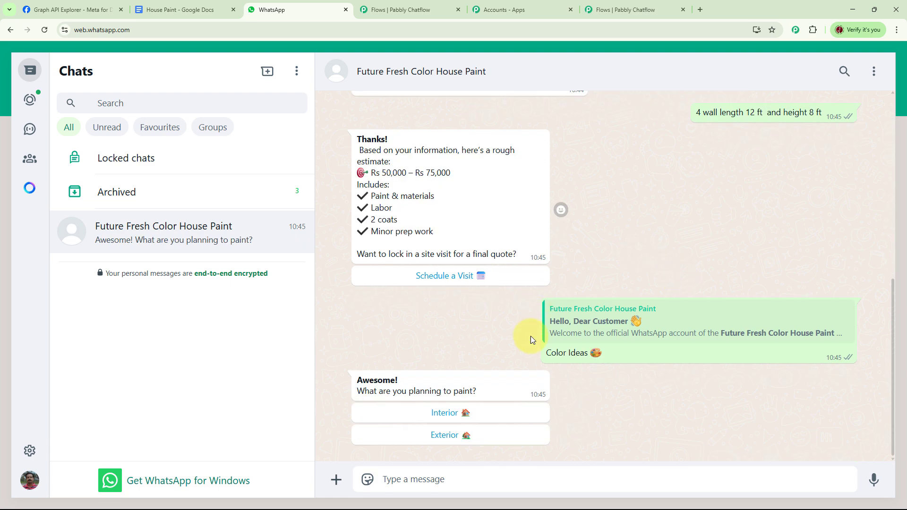
{"action": "left_click", "coordinate": [444, 415]}
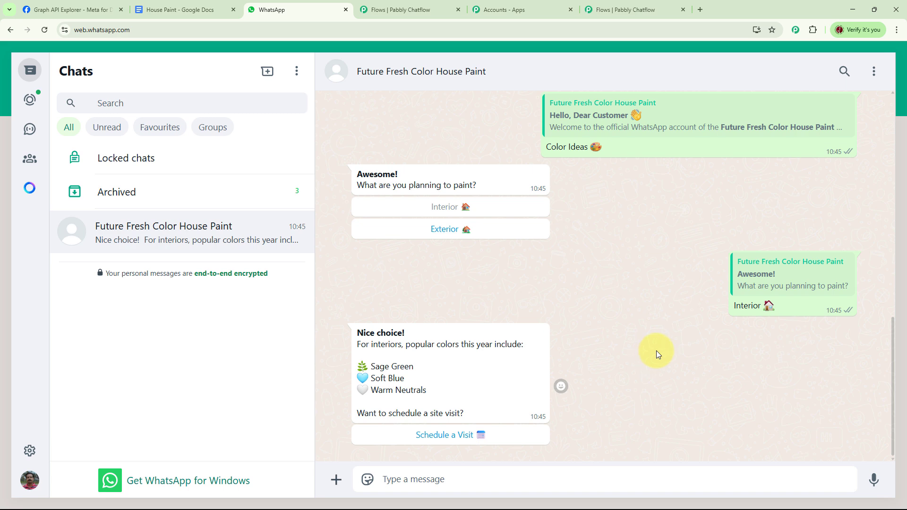
Switch back to Pabbly Chatflow and open its dashboard.
{"action": "left_click", "coordinate": [628, 9]}
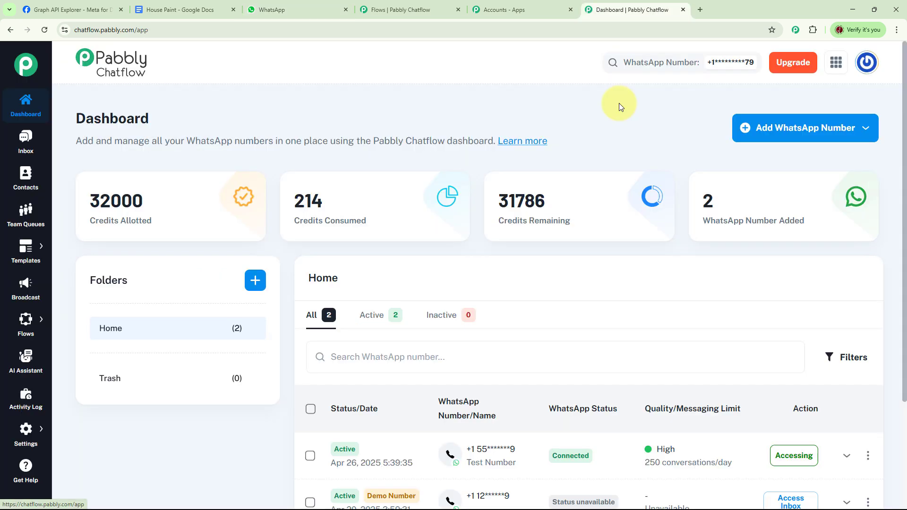